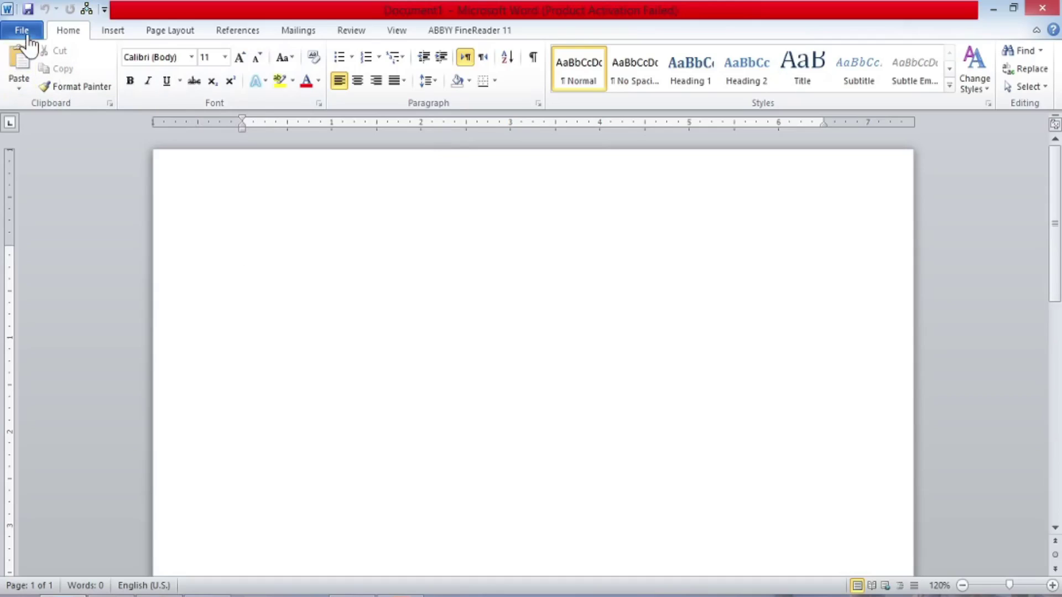
Examine the recent documents, the new document templates and the print settings with their page range choices, and return to the document
left_click(22, 31)
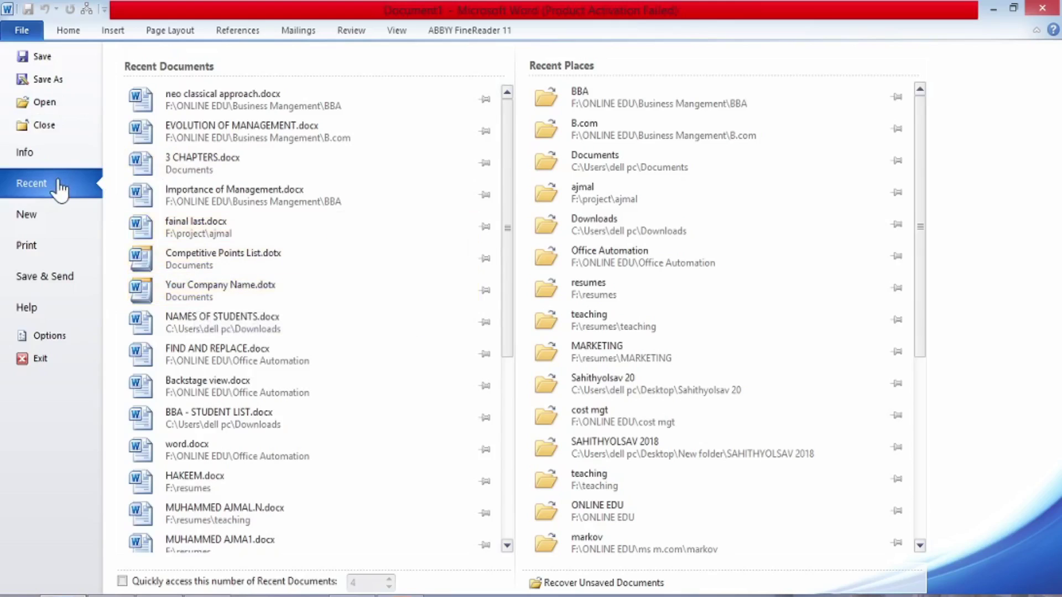
left_click(50, 229)
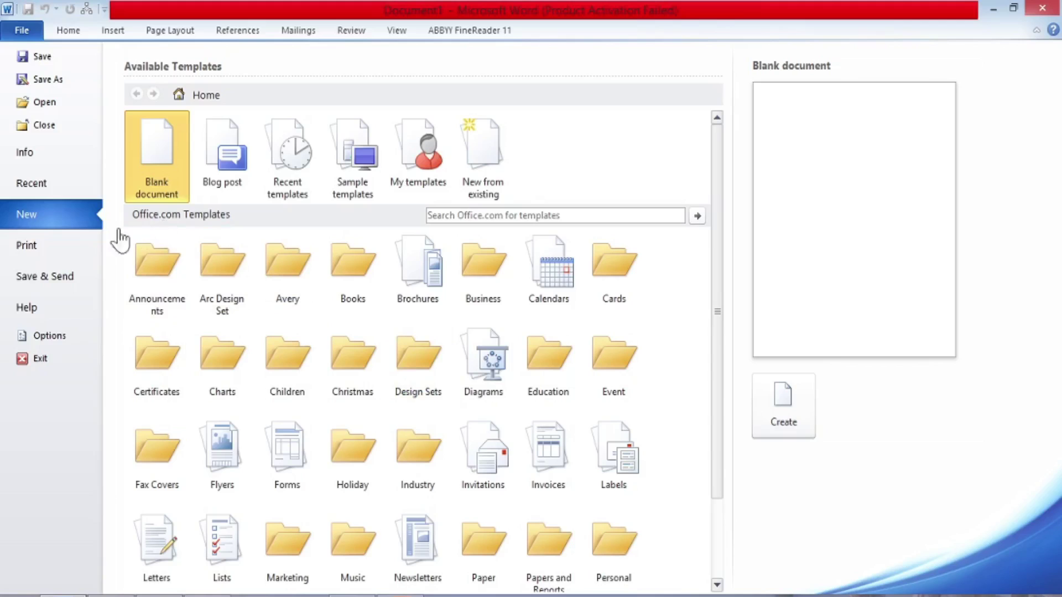
left_click(49, 254)
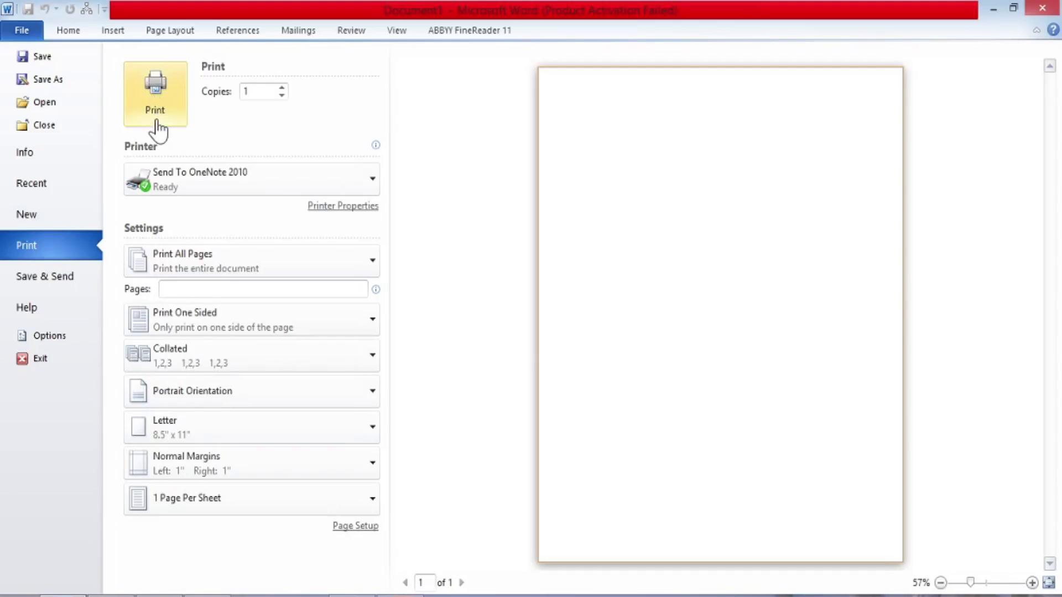
left_click(266, 91)
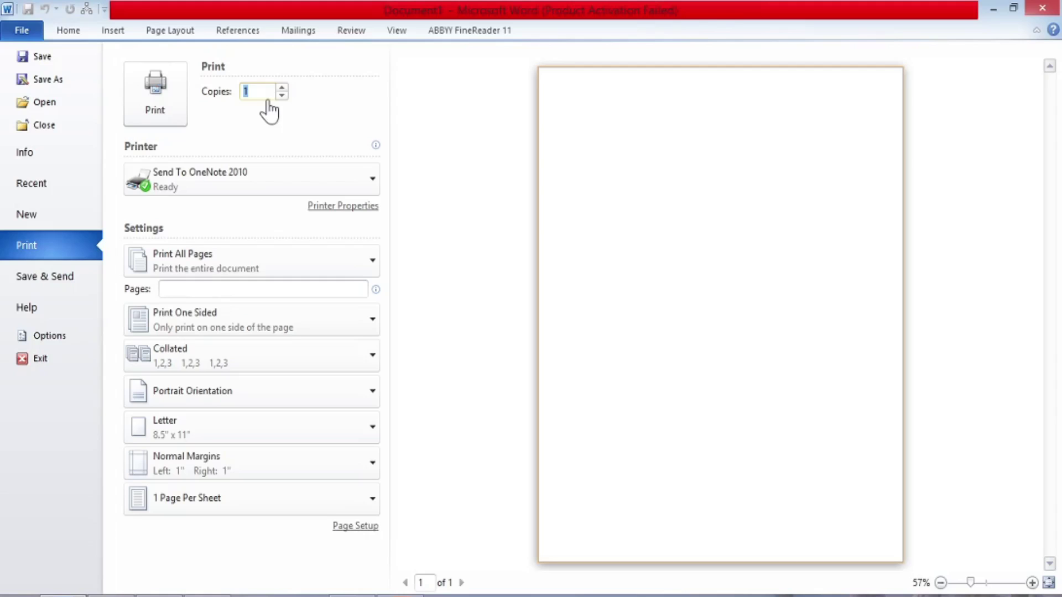
left_click(200, 272)
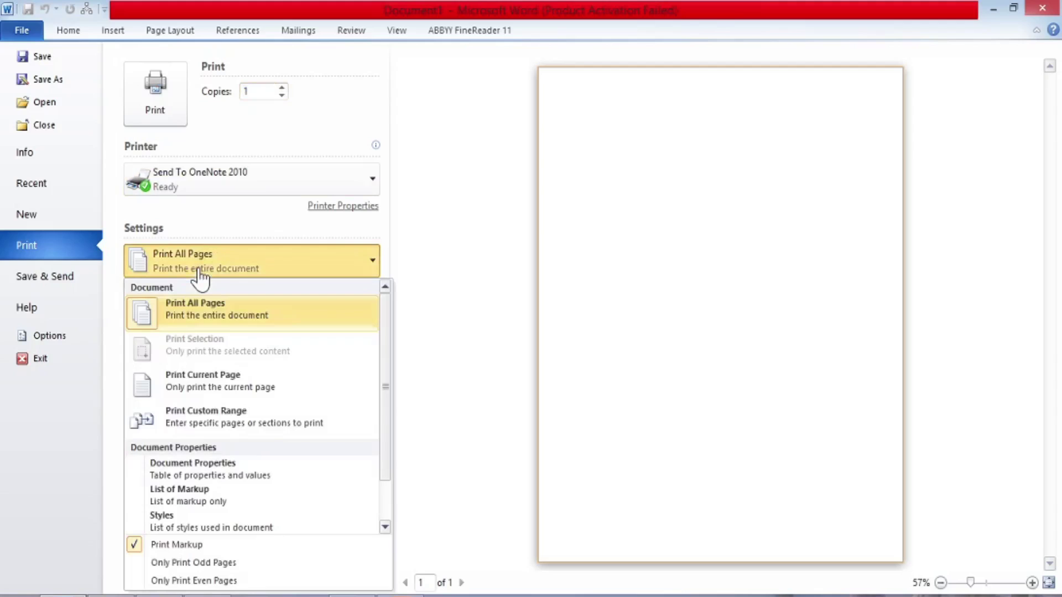
left_click(199, 271)
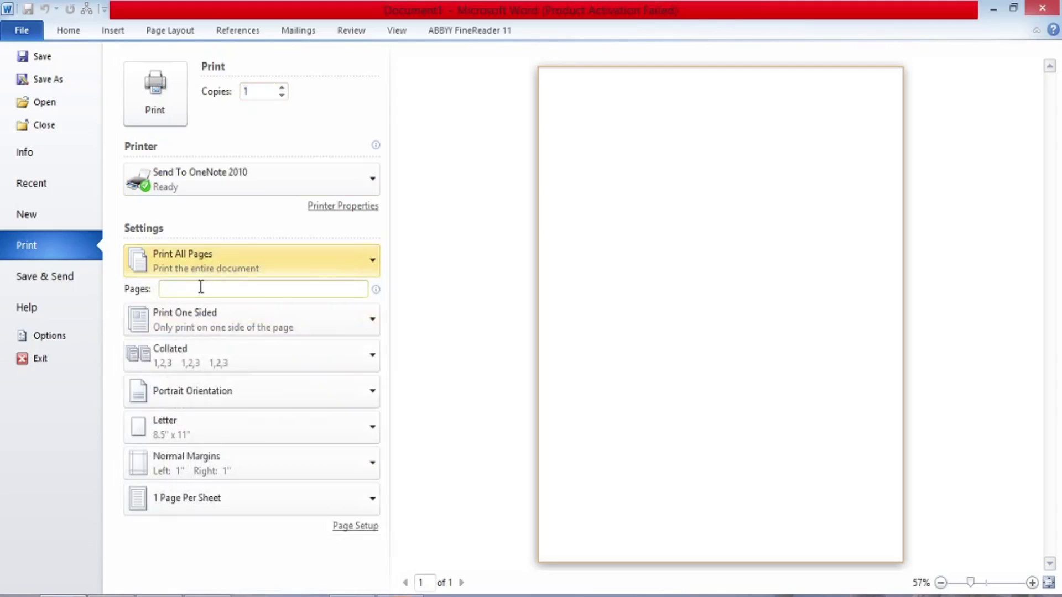
left_click(200, 287)
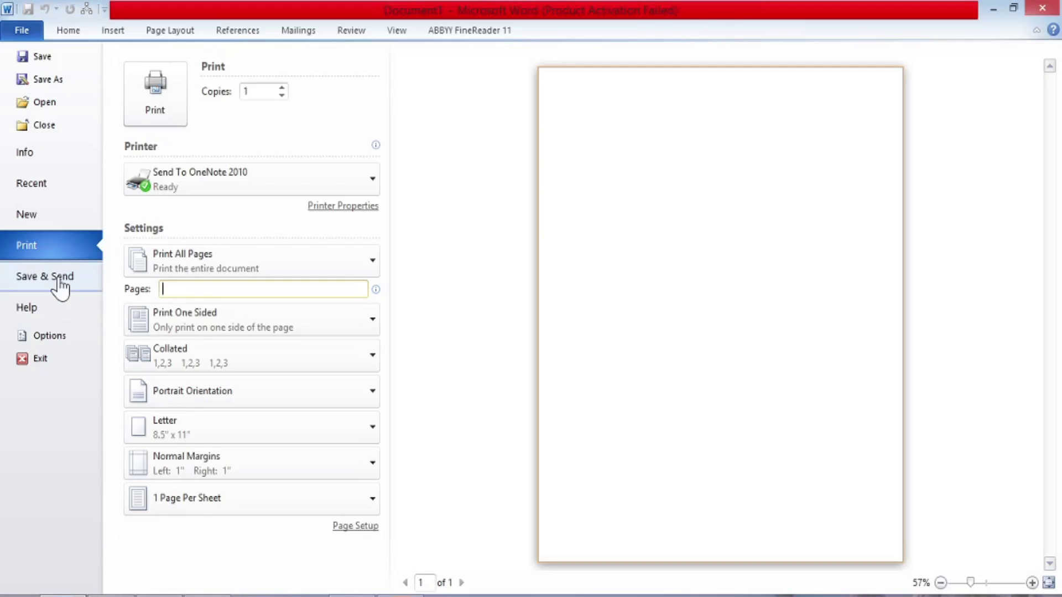
left_click(70, 33)
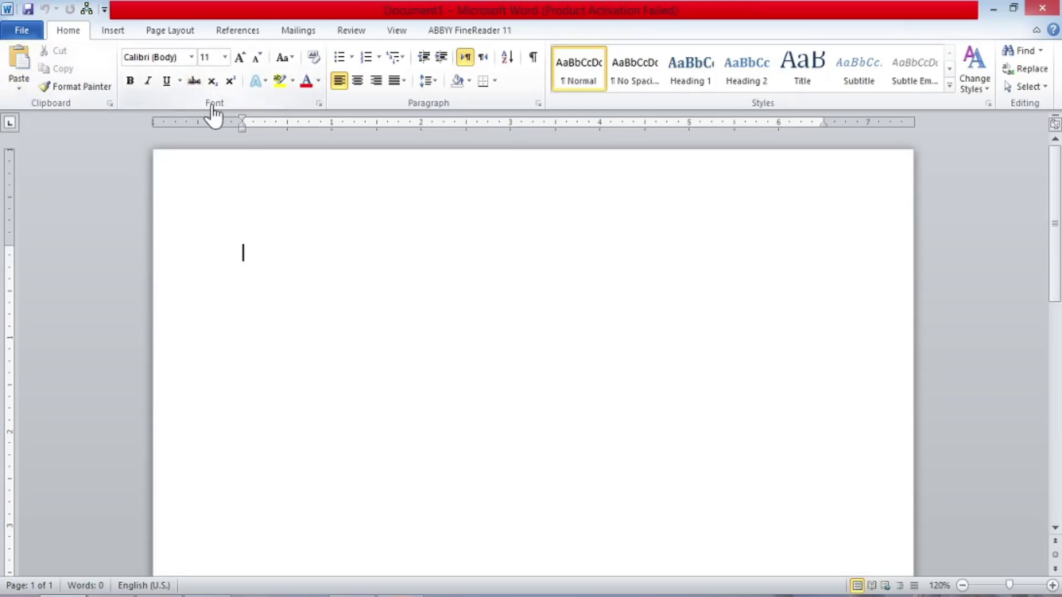
Examine the available fonts, font sizes and change case options without applying any of them
left_click(192, 57)
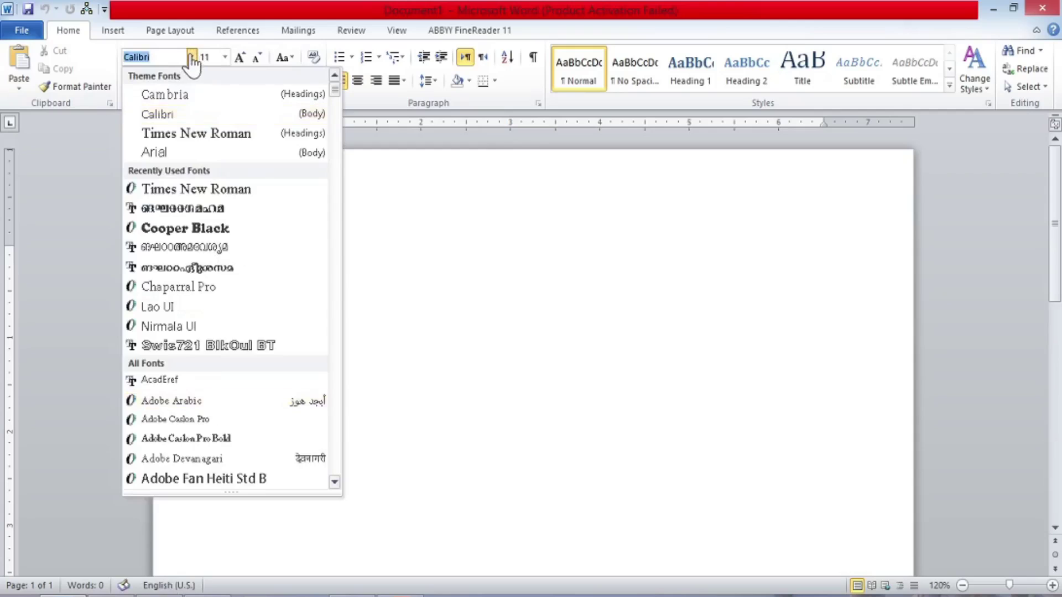
left_click(191, 59)
left_click(225, 58)
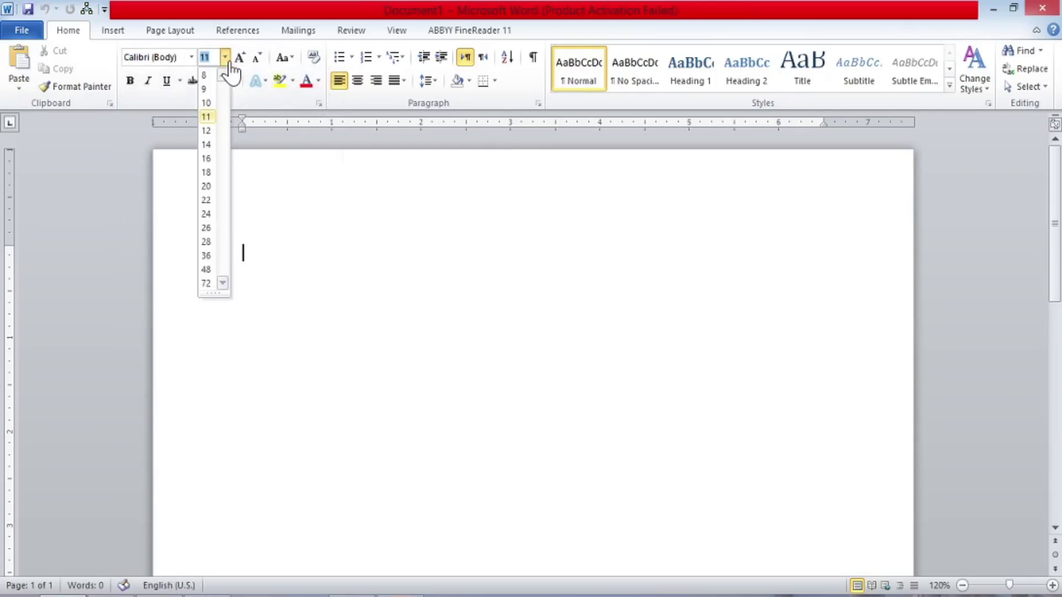
left_click(228, 63)
left_click(283, 61)
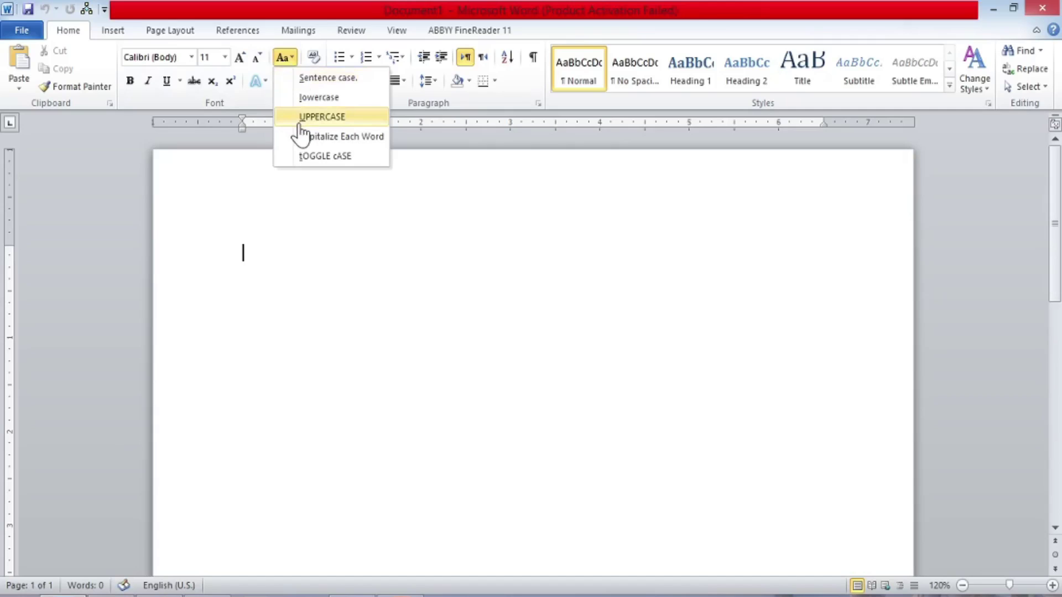
left_click(282, 59)
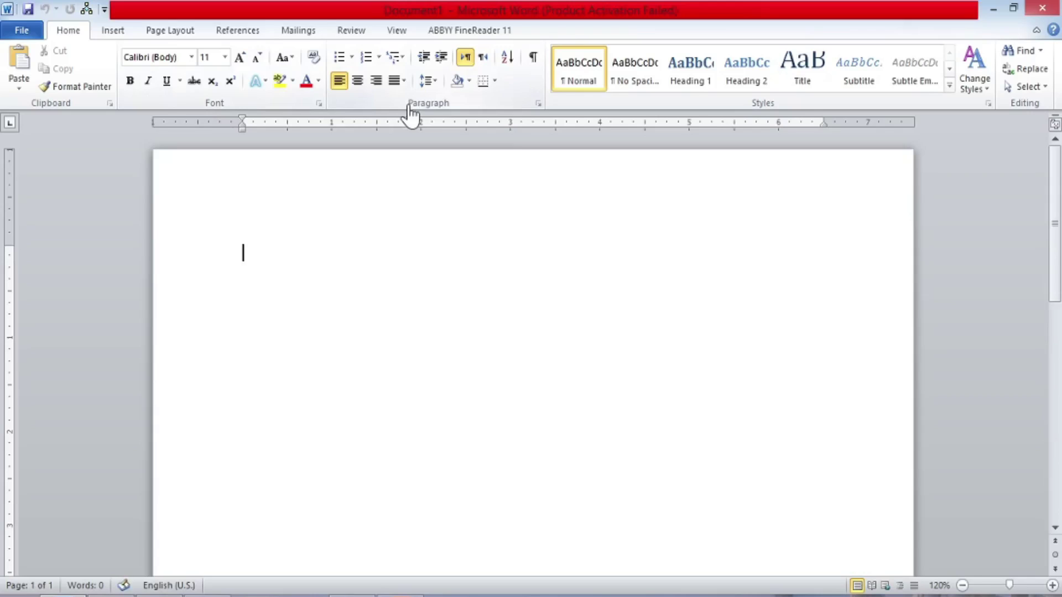
Examine the bullet library and the numbering and multilevel list options without applying a list
left_click(352, 57)
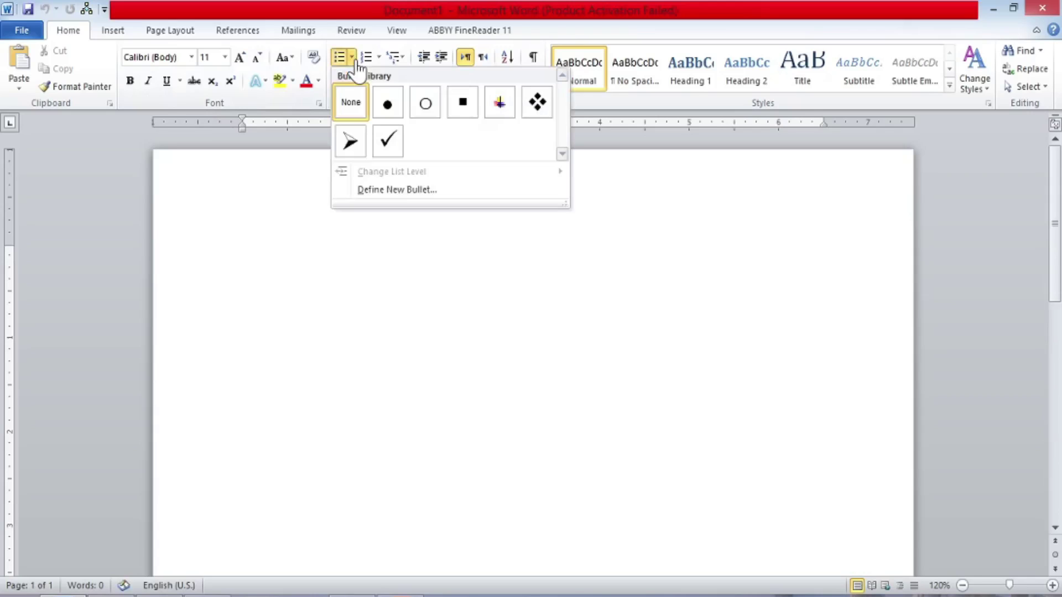
left_click(354, 58)
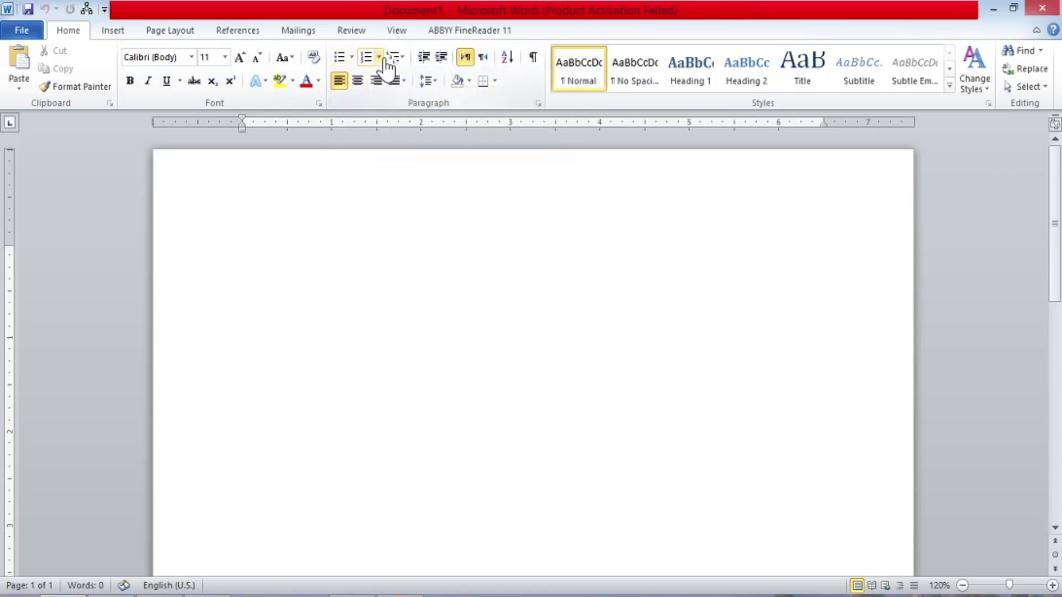
left_click(379, 58)
left_click(394, 59)
left_click(402, 58)
left_click(398, 60)
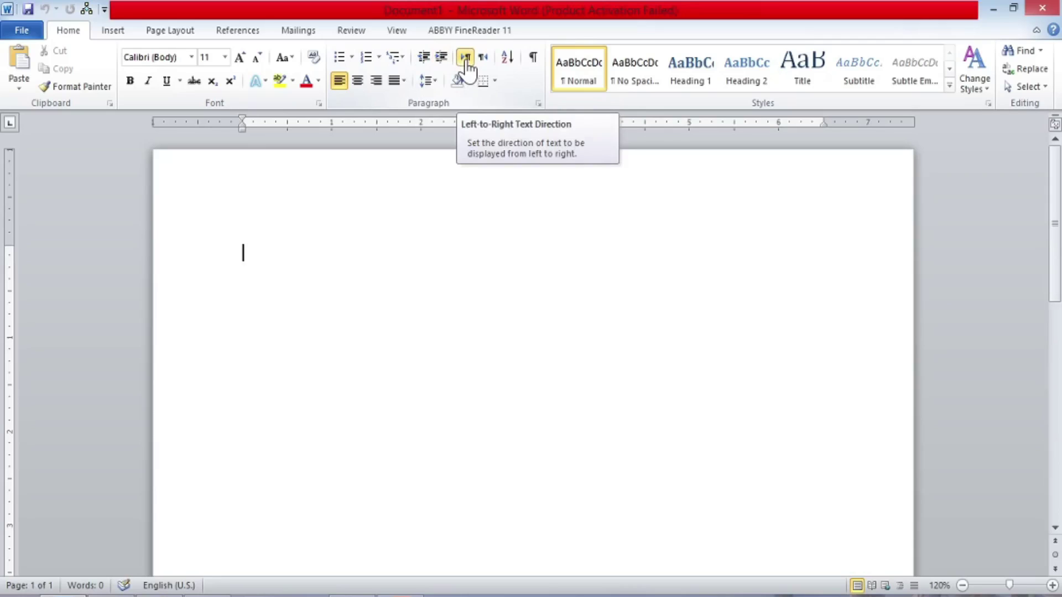
Enter "hhjgjhk", switch the paragraph to right-to-left direction, append "bvbvb" and set the direction back to left-to-right
type("hhjgjhk")
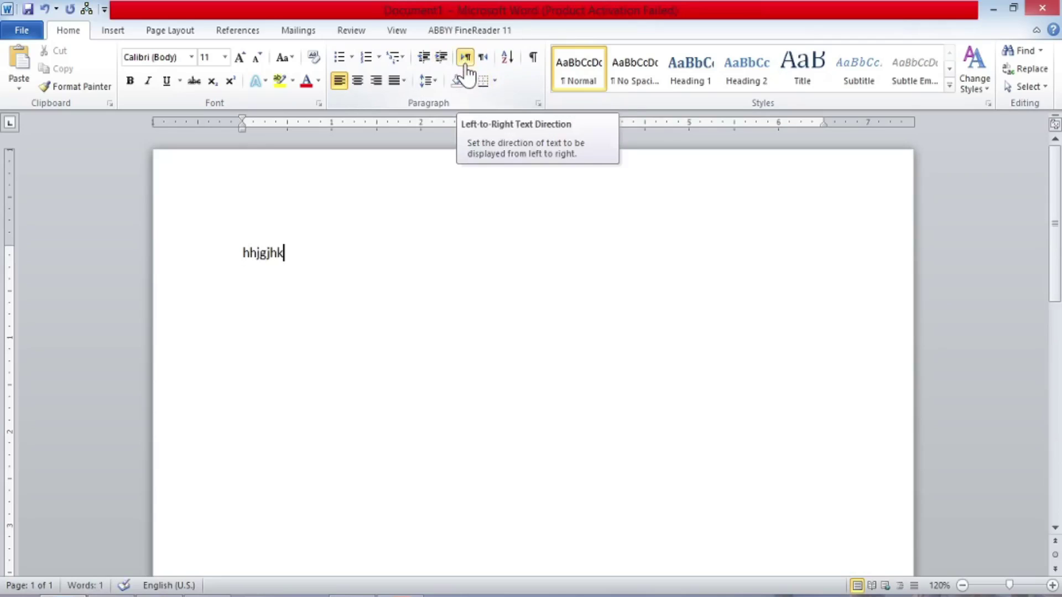
left_click(483, 62)
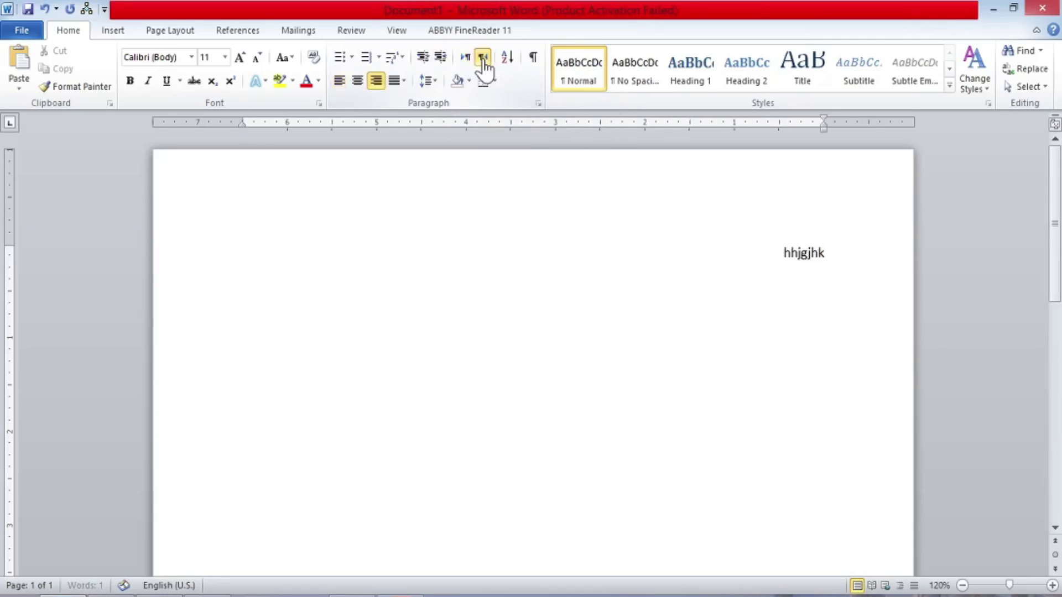
type("bvbvb")
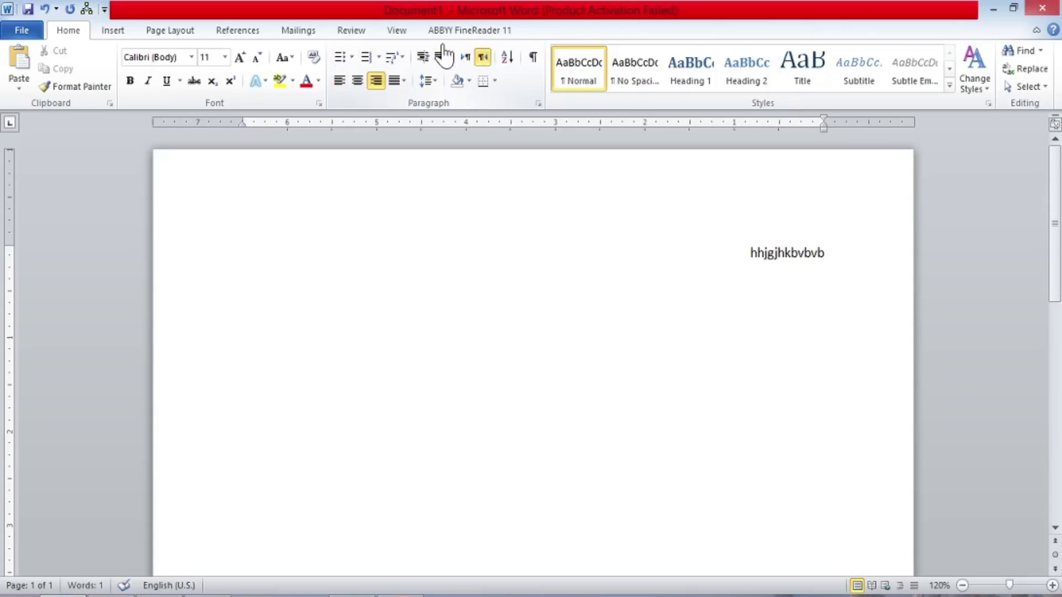
left_click(466, 58)
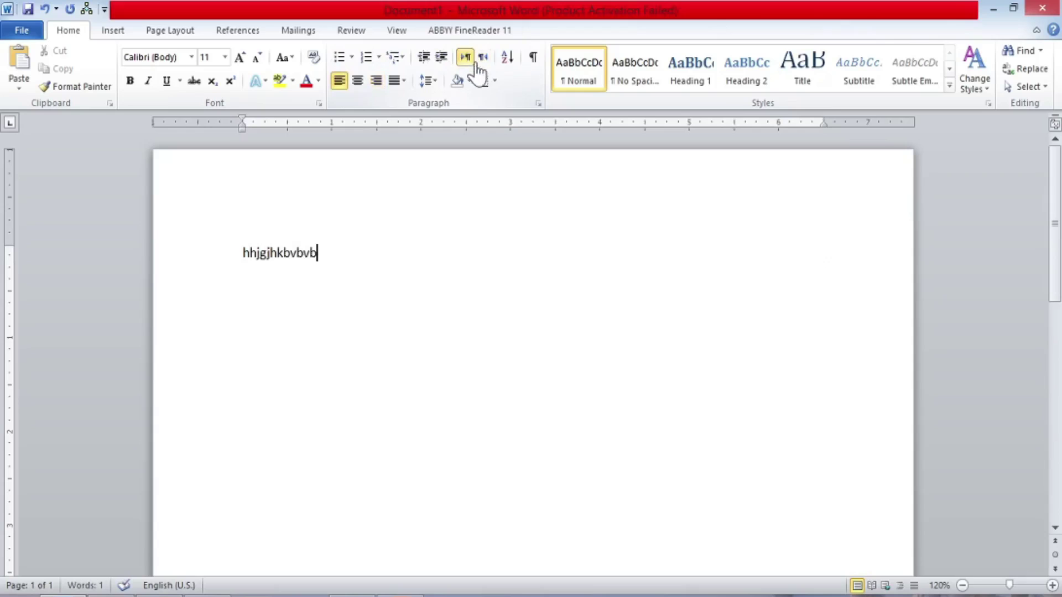
View the Sort Text settings for the paragraph and close them without sorting
left_click(510, 66)
key("Escape")
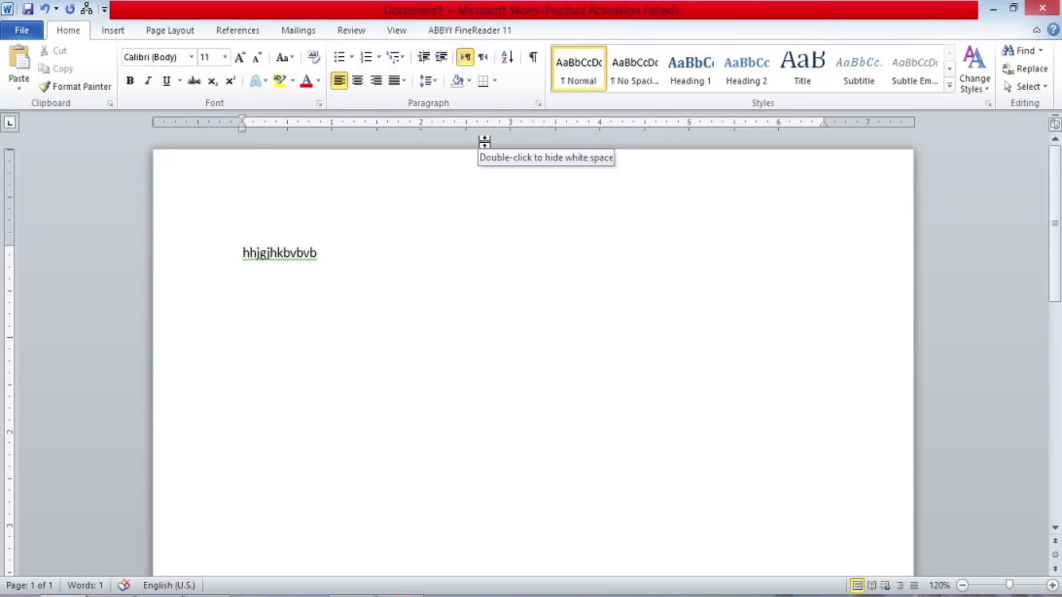
left_click(508, 61)
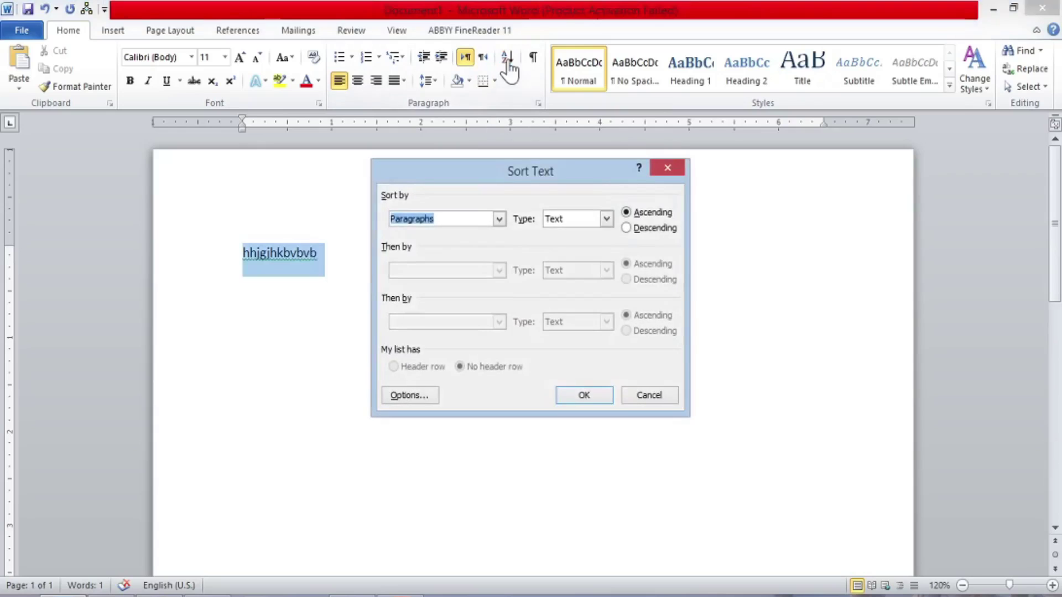
left_click(666, 168)
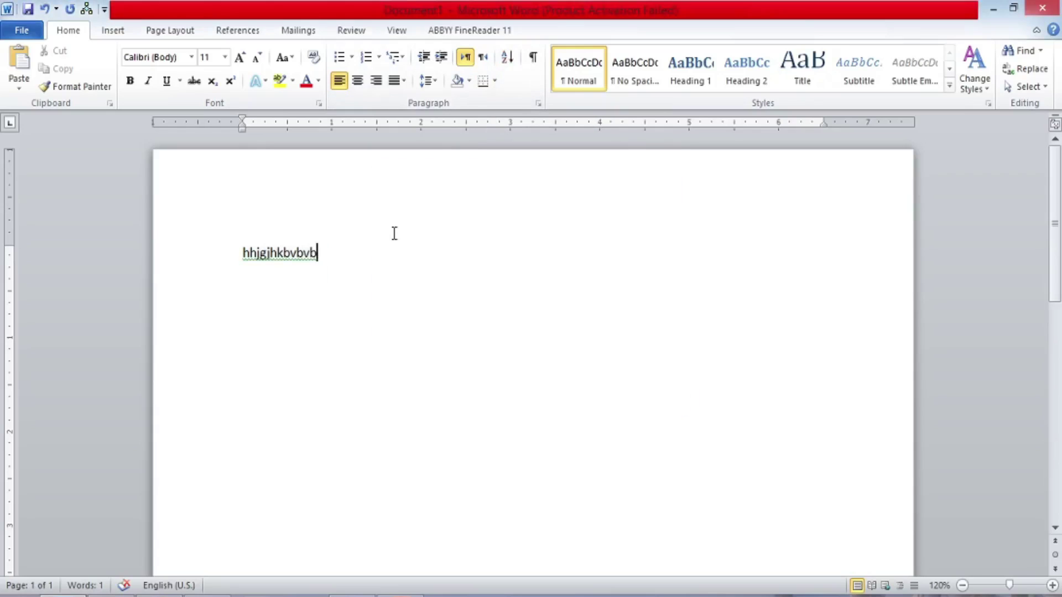
Try centre alignment on the text line, right-align it instead, and view the justification options
left_click(357, 83)
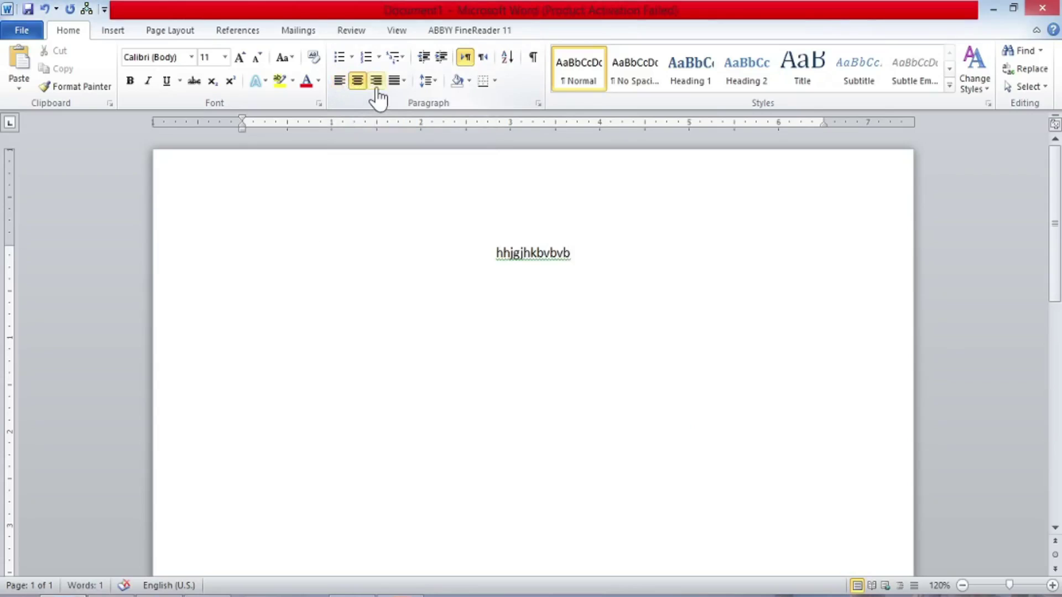
left_click(378, 86)
left_click(397, 83)
left_click(397, 88)
left_click(395, 92)
Examine the line spacing options for the paragraph without changing the spacing
left_click(427, 91)
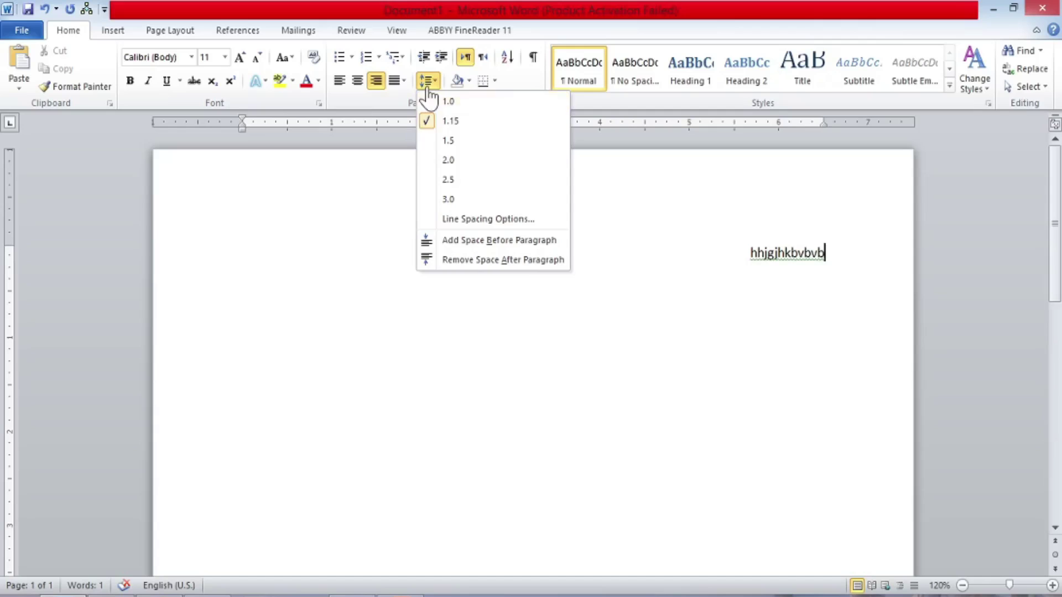
left_click(427, 94)
left_click(429, 97)
left_click(429, 95)
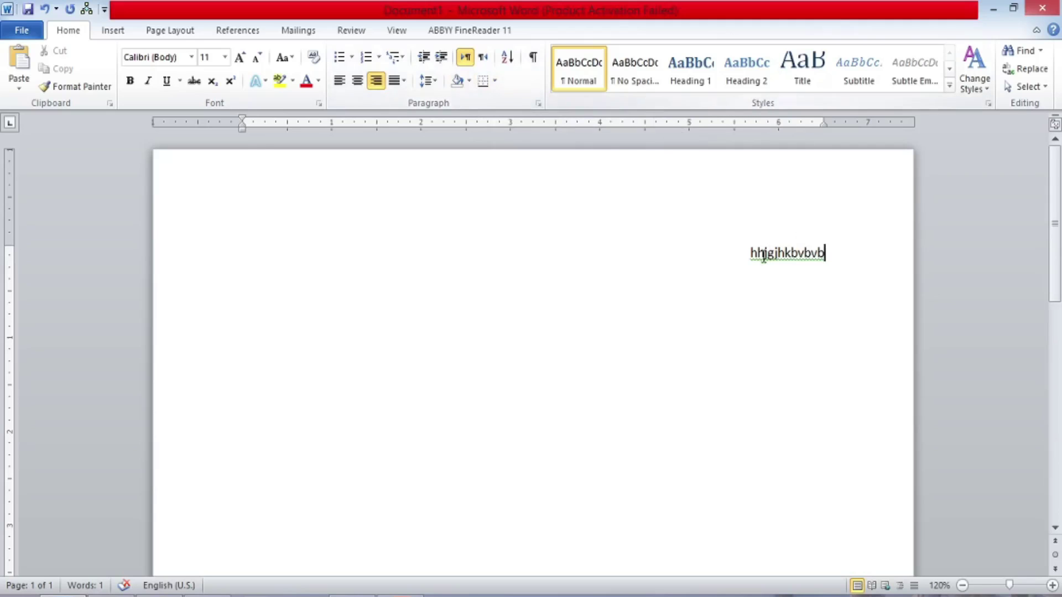
Select the word "hhjgjhkbvbvb" and preview the quick styles on it without applying one
left_click_drag(747, 257, 844, 260)
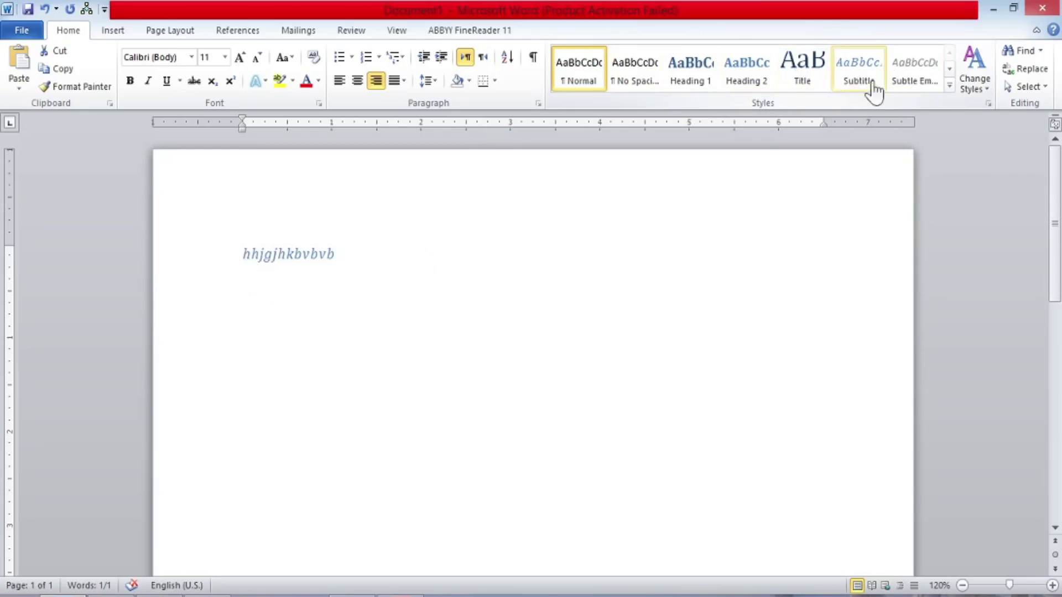
left_click(949, 88)
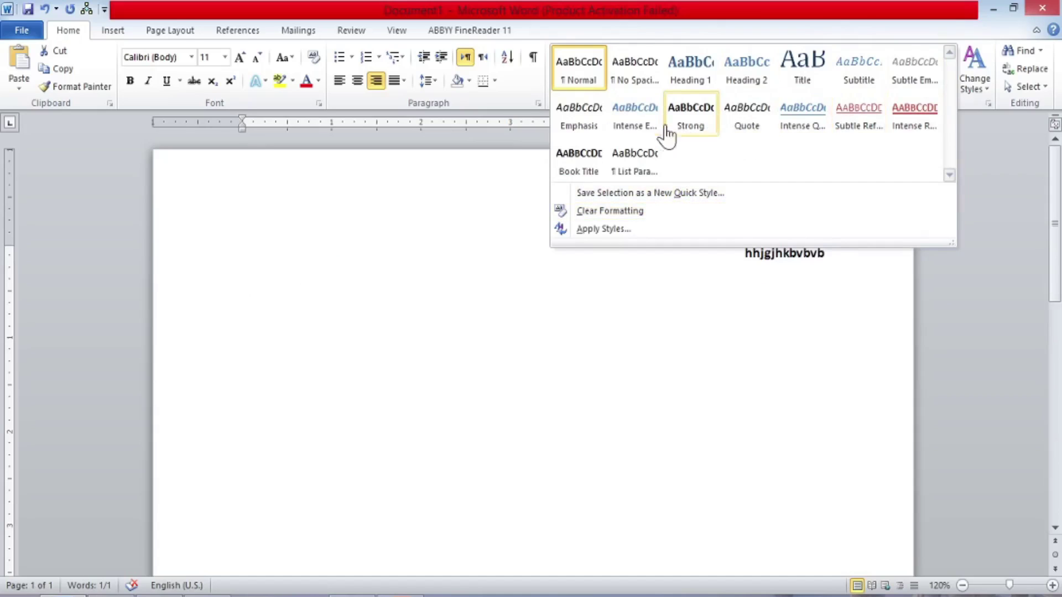
left_click(572, 287)
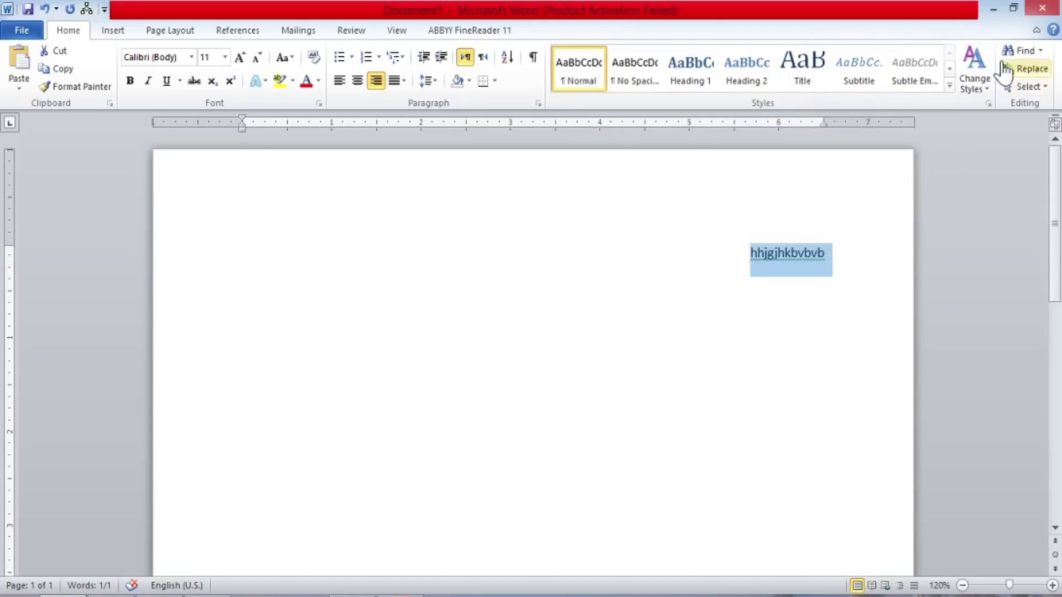
Examine the Change Styles options for style sets, colors, fonts and paragraph spacing without applying any
left_click(981, 94)
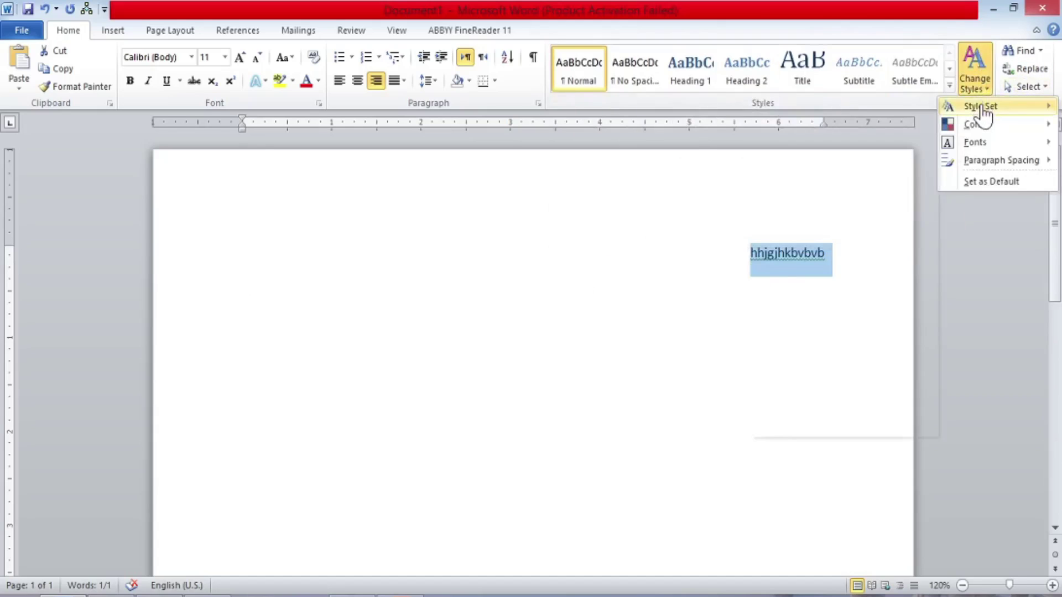
mouse_move(978, 107)
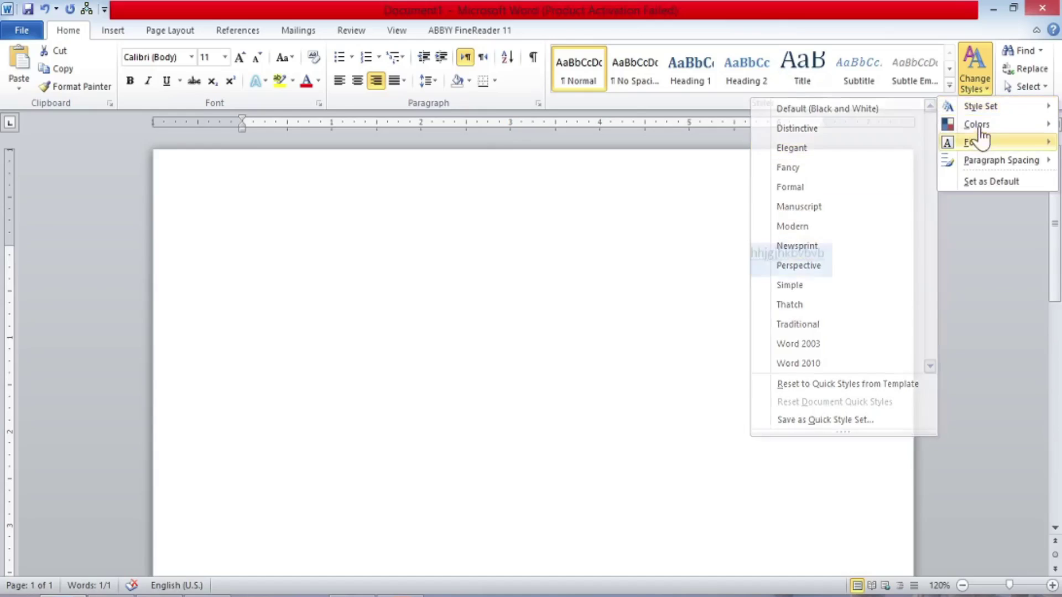
mouse_move(975, 143)
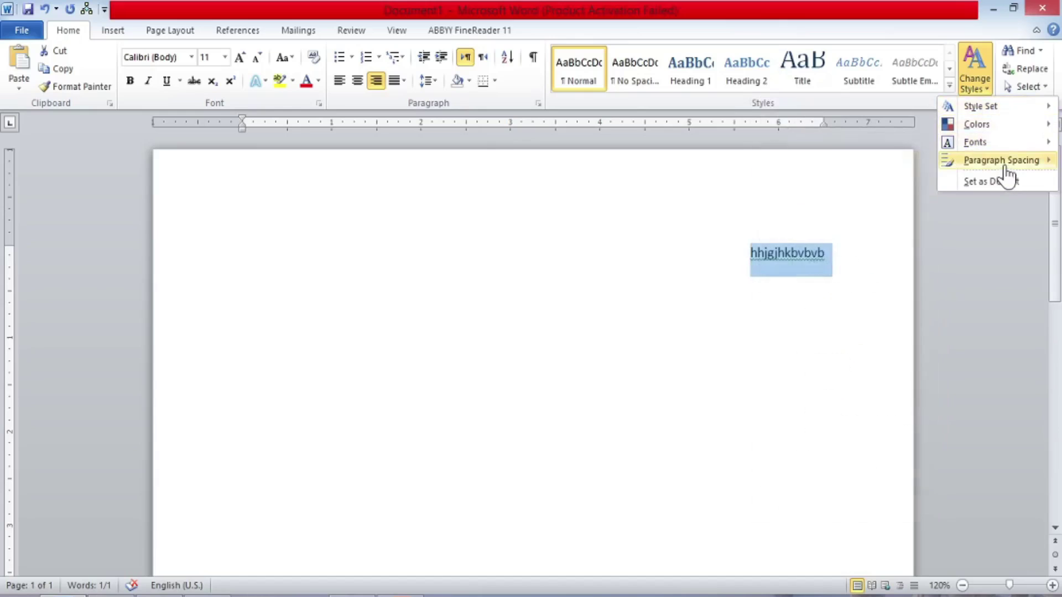
mouse_move(1002, 161)
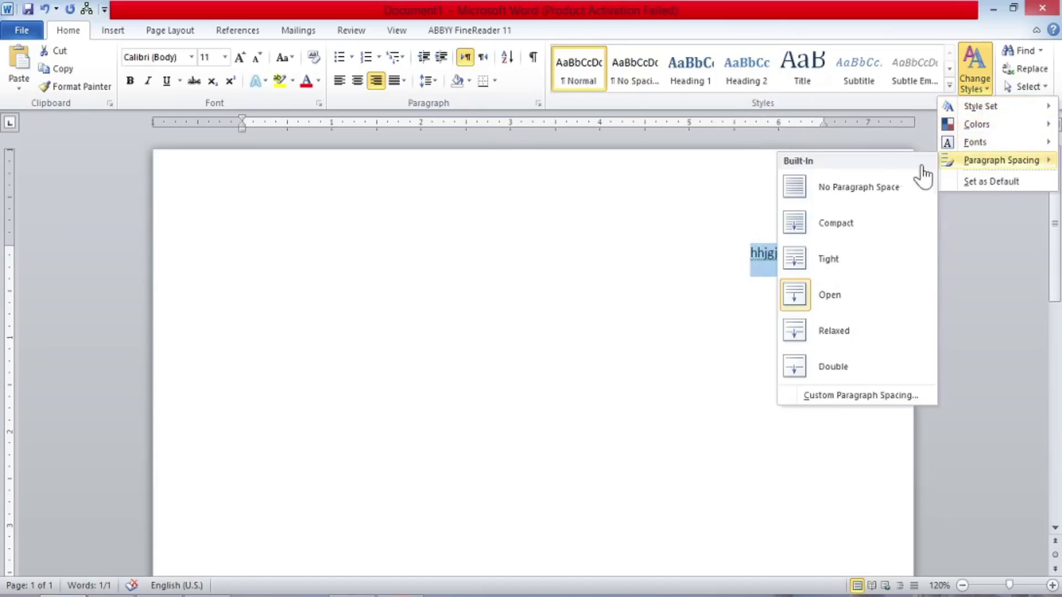
left_click(725, 287)
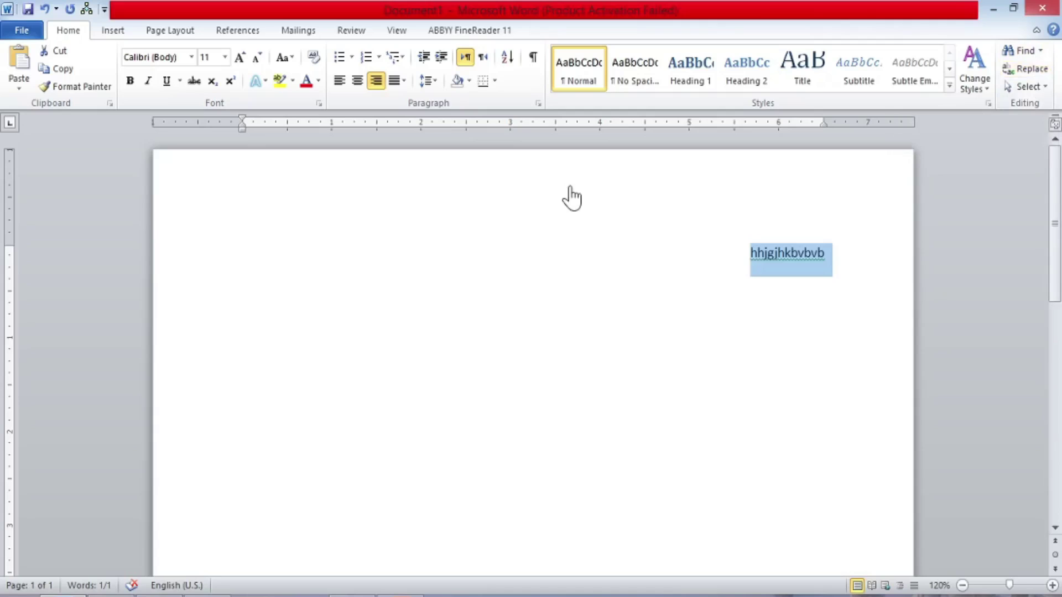
View the table insertion options without inserting a table, and place the insertion point near the page's left margin on the sample text line
left_click(113, 33)
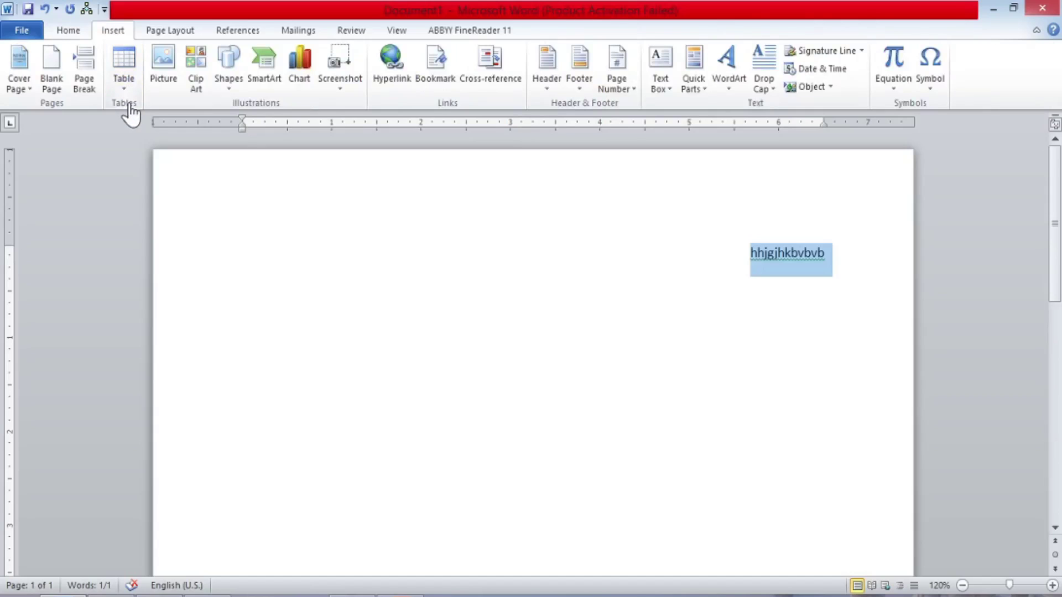
left_click(122, 61)
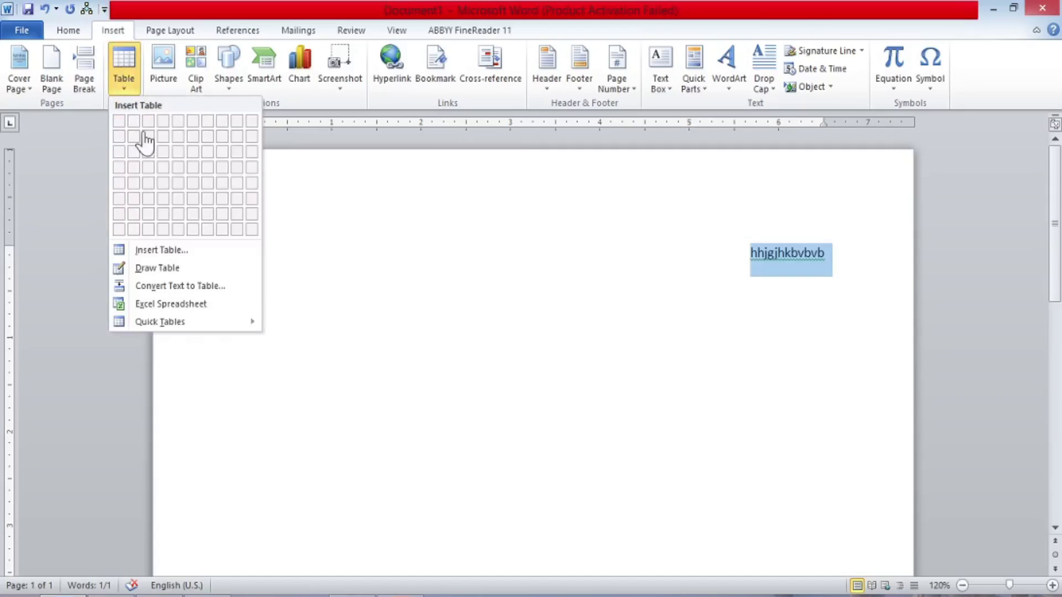
left_click(368, 281)
left_click(277, 248)
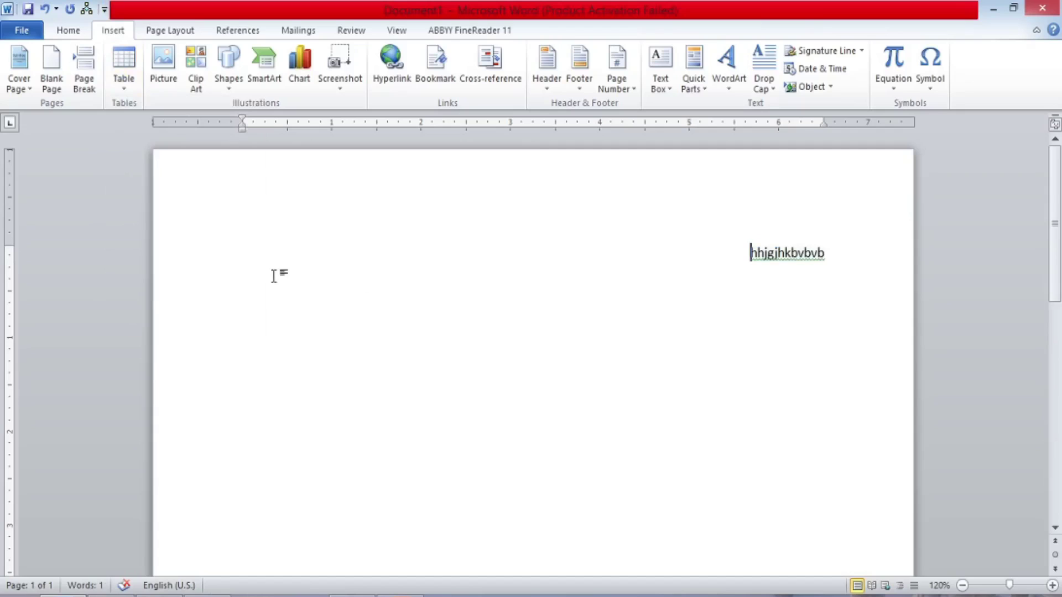
Preview a 5x5 table in the document and examine the Insert Table settings for columns, rows and AutoFit without inserting one
left_click(140, 68)
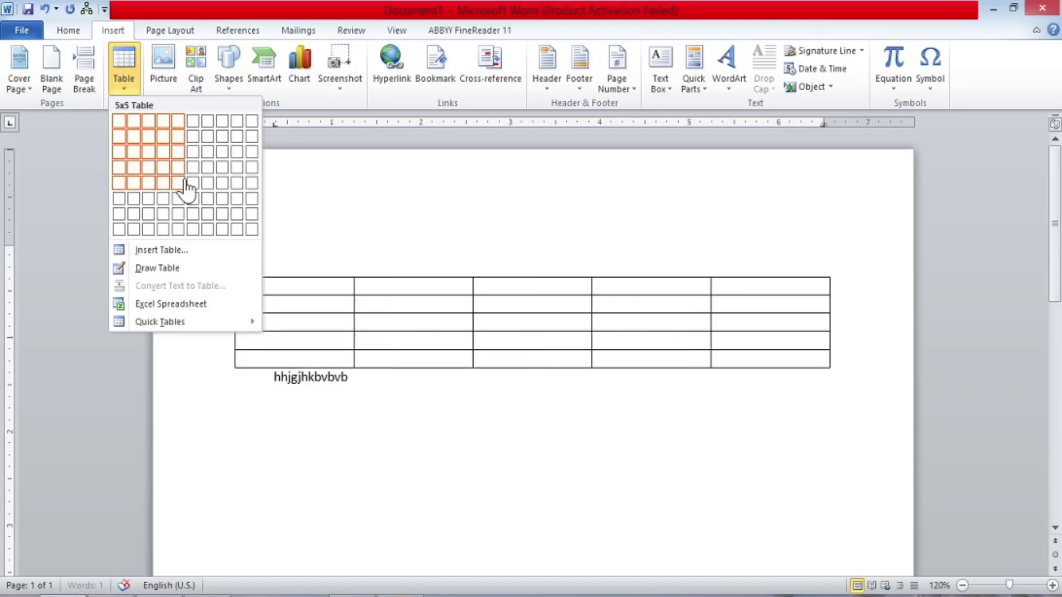
left_click(160, 251)
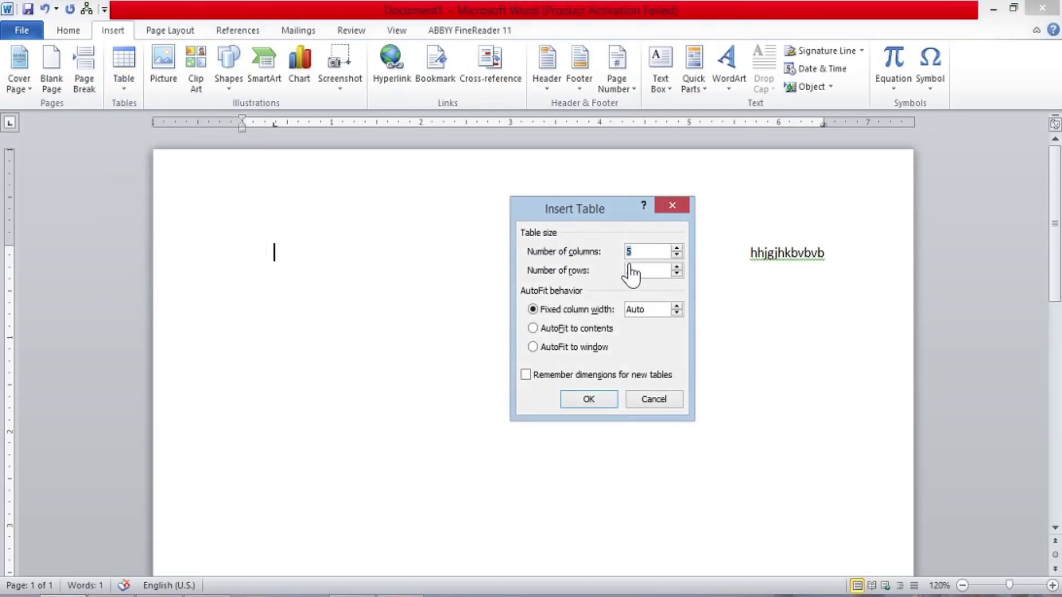
left_click(671, 215)
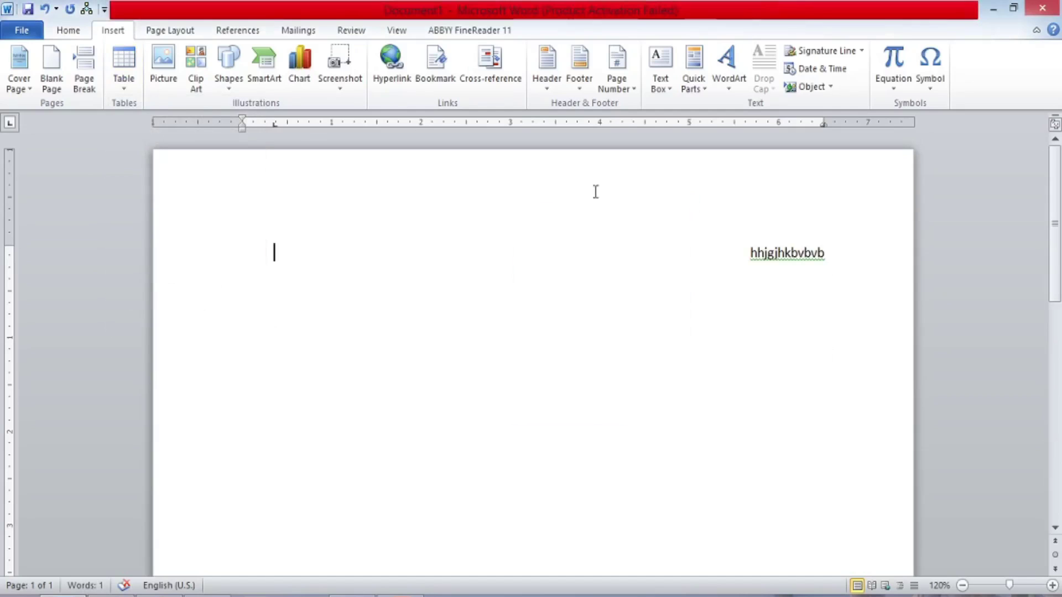
Try drawing a single-cell table about 1 inch wide near the page's left margin, and undo it
left_click(128, 84)
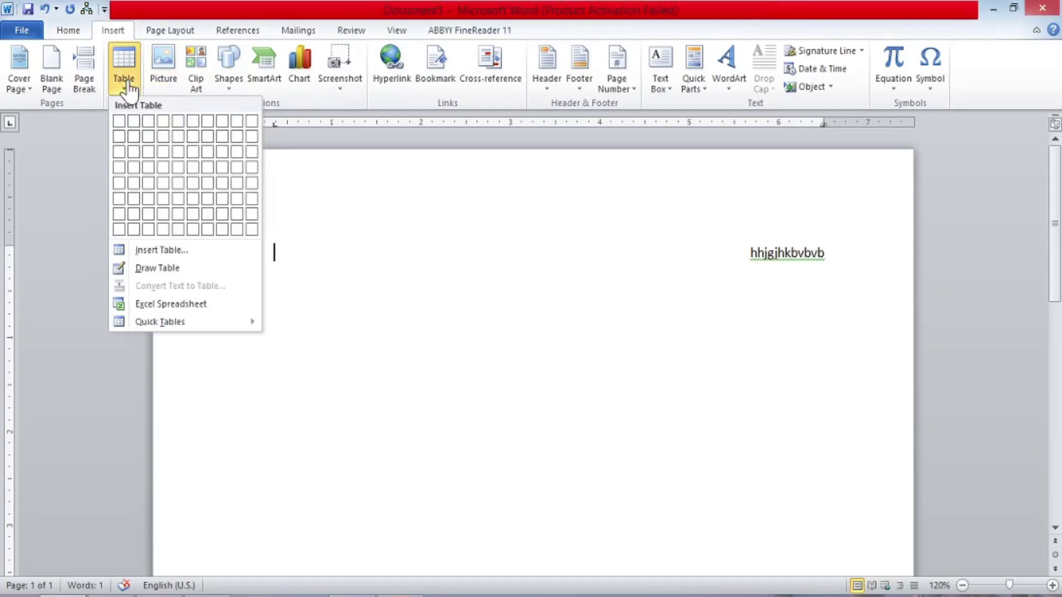
left_click(169, 266)
mouse_move(292, 255)
left_mouse_down()
mouse_move(394, 377)
mouse_move(378, 342)
left_mouse_up()
left_click(249, 258)
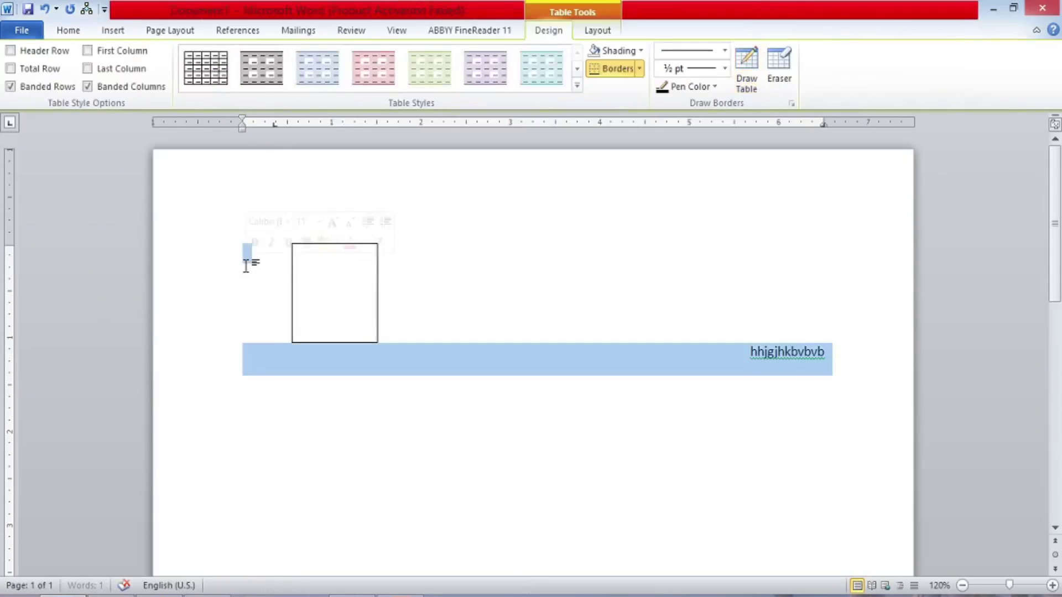
left_click(339, 270)
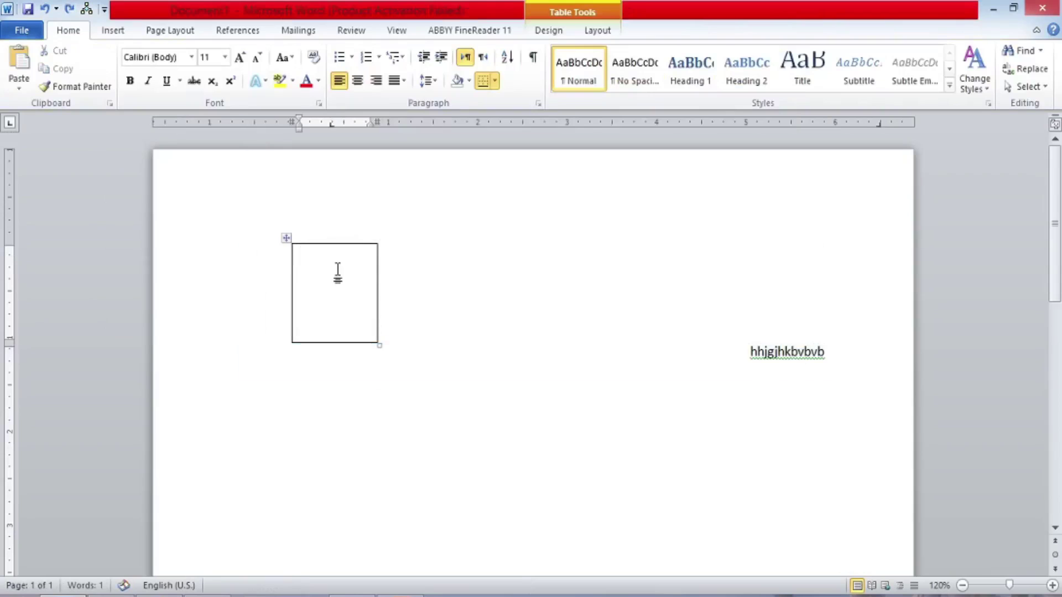
key("ctrl+z")
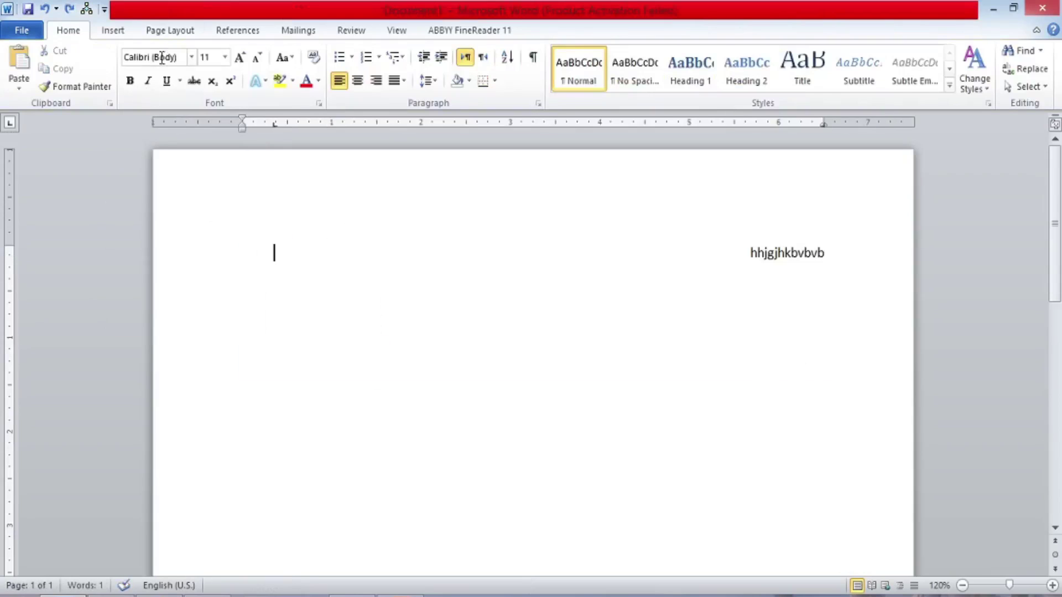
Examine the available shapes, SmartArt graphics and chart types without inserting any
left_click(114, 31)
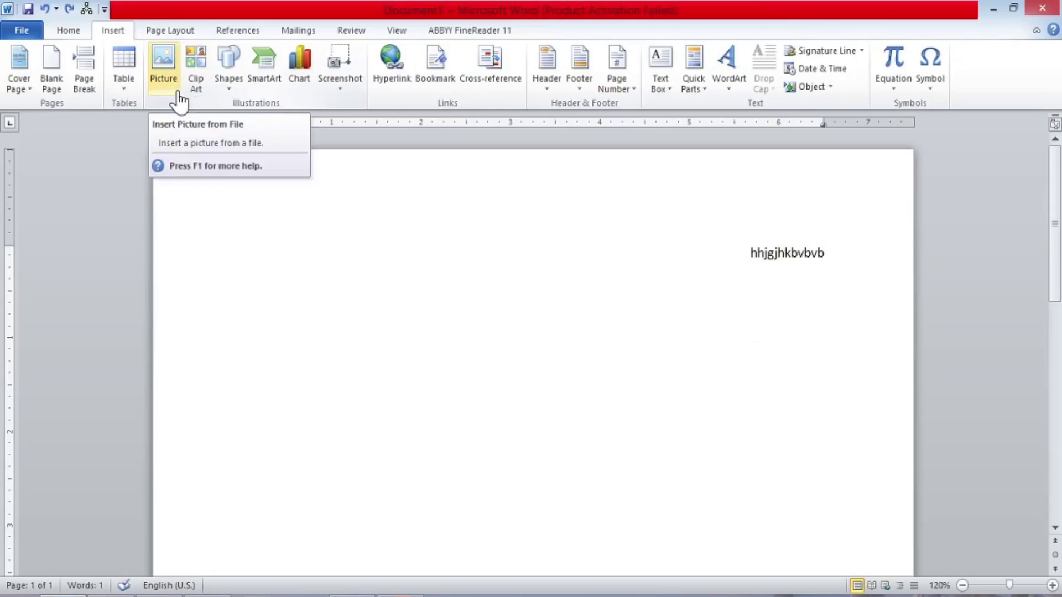
left_click(231, 85)
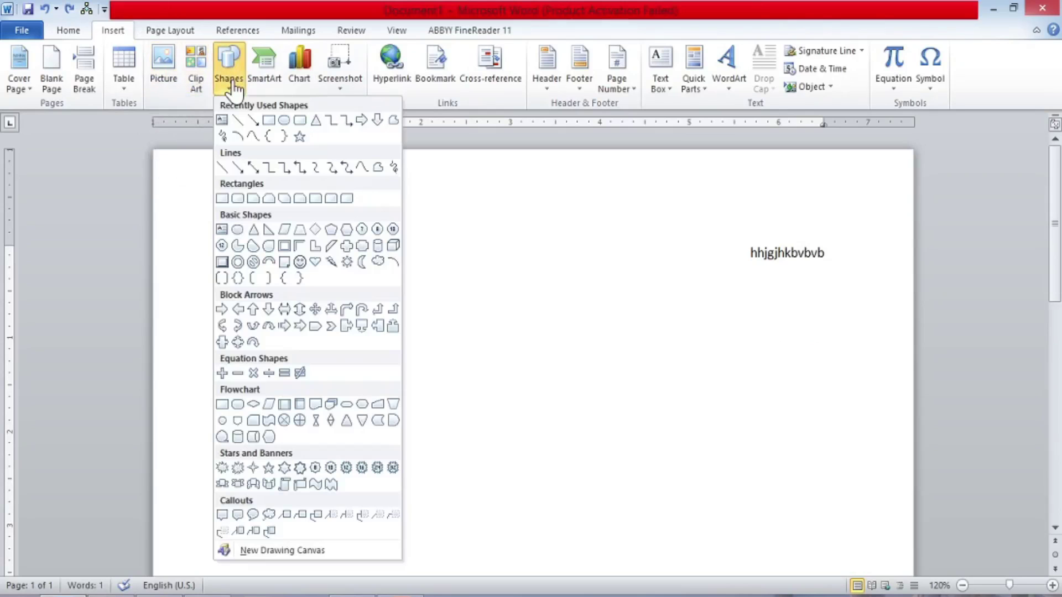
left_click(264, 83)
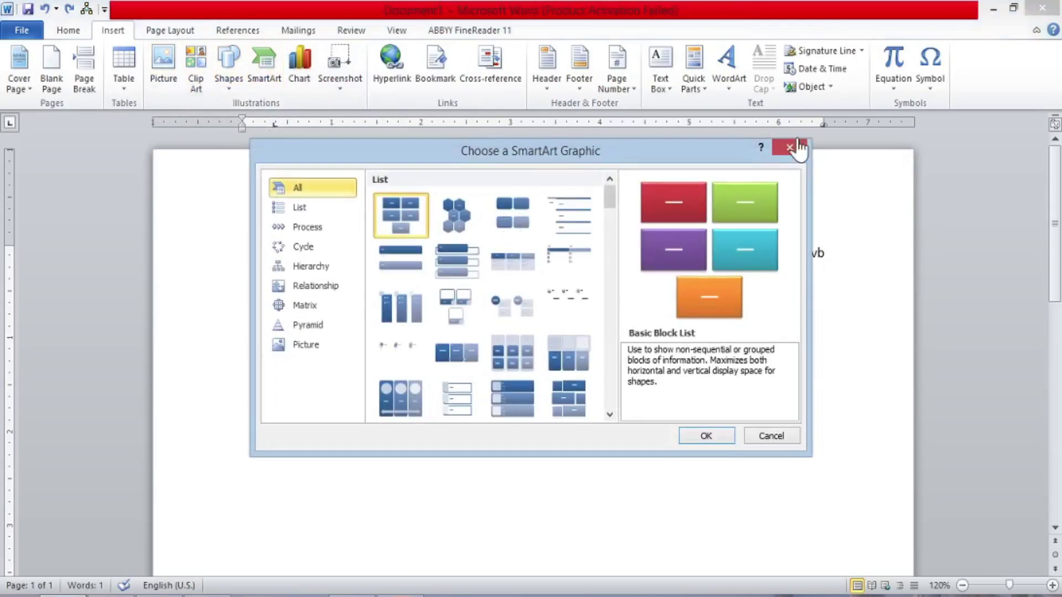
left_click(791, 148)
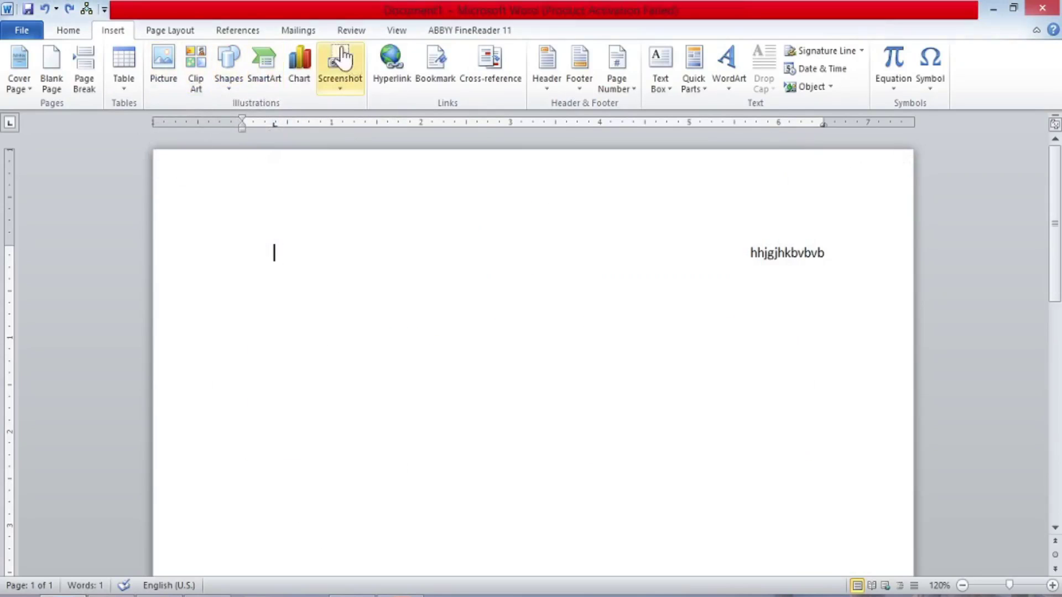
left_click(302, 77)
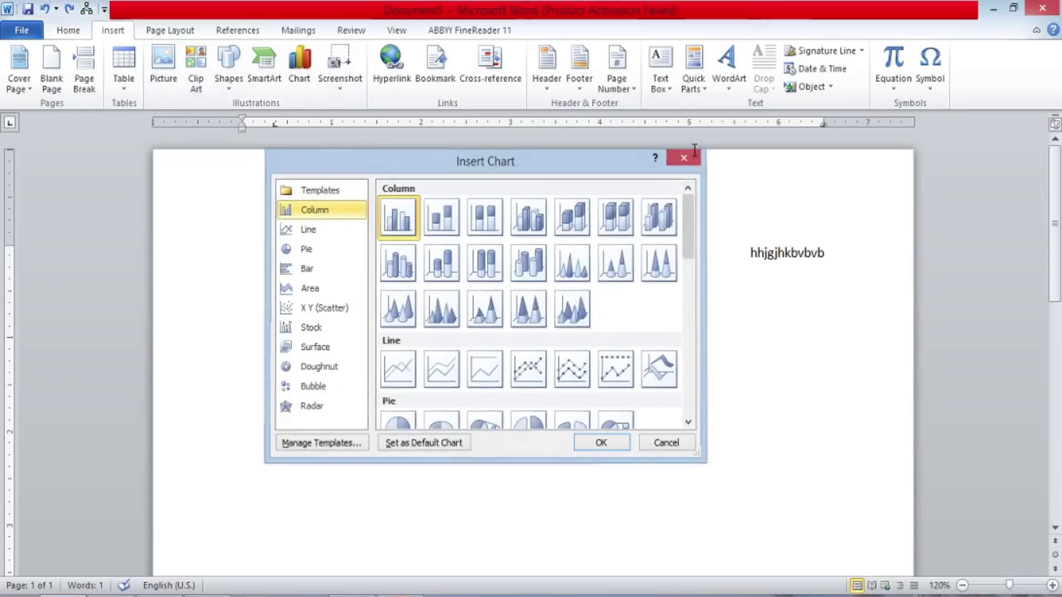
left_click(693, 154)
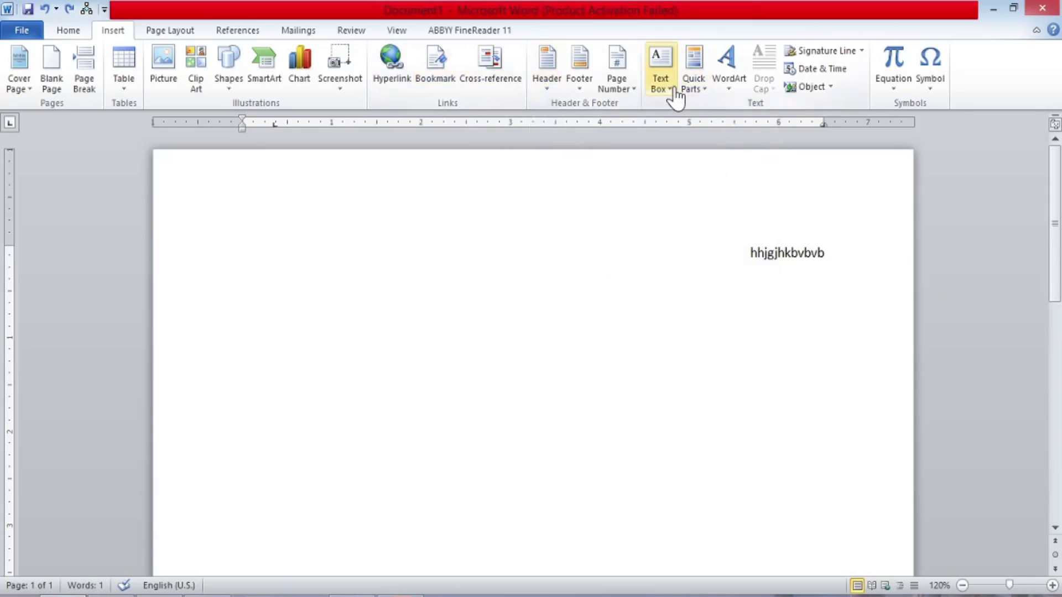
Insert a light grey WordArt object with the text "Ms word"
left_click(730, 84)
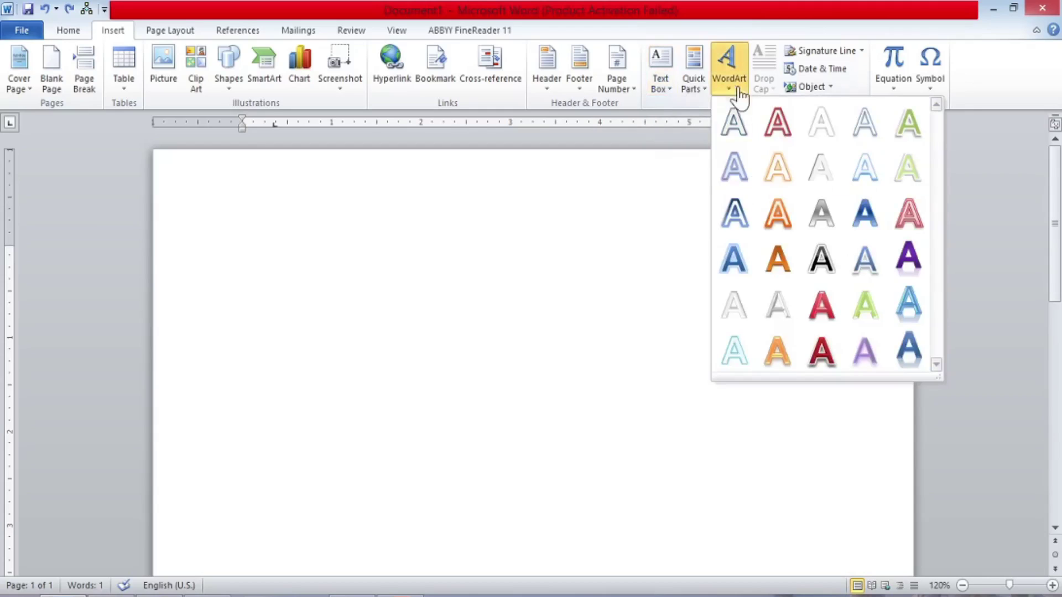
left_click(780, 300)
type("Ms word")
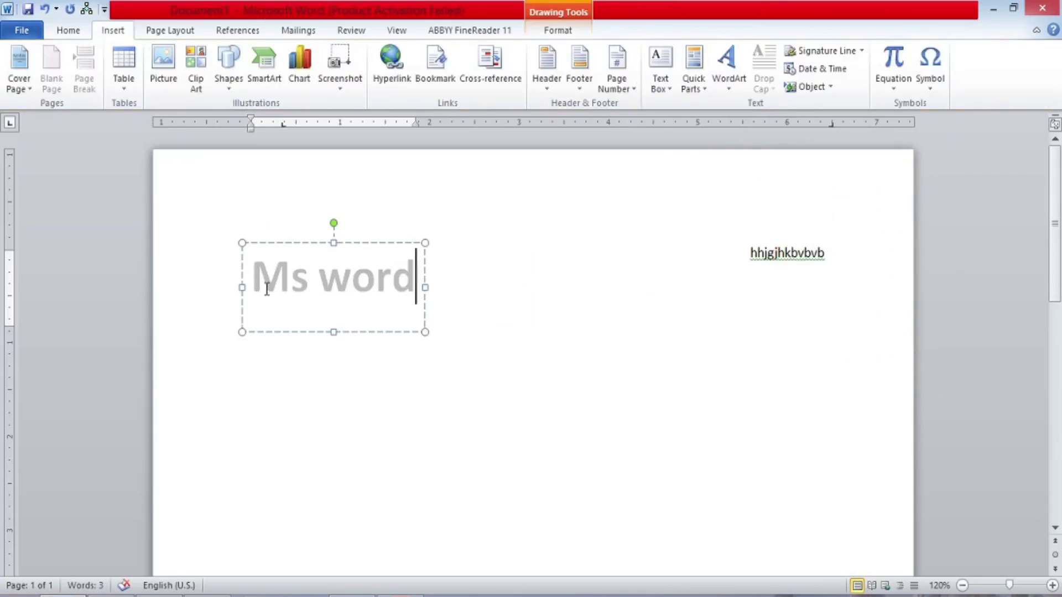
Select the "Ms word" text and create an orange outlined WordArt from it
left_click_drag(256, 284, 417, 340)
left_click(729, 69)
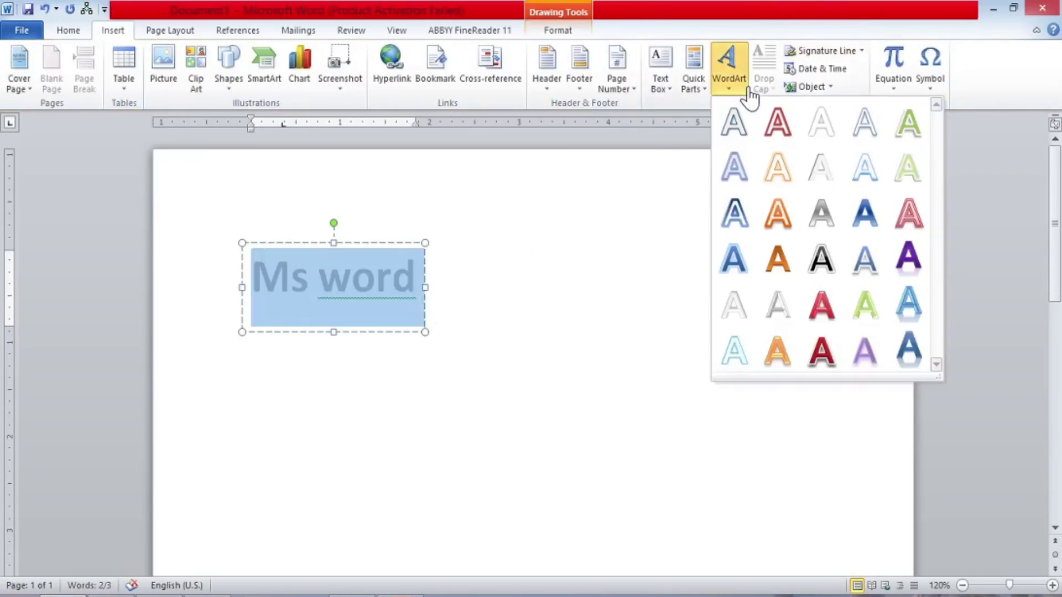
left_click(779, 223)
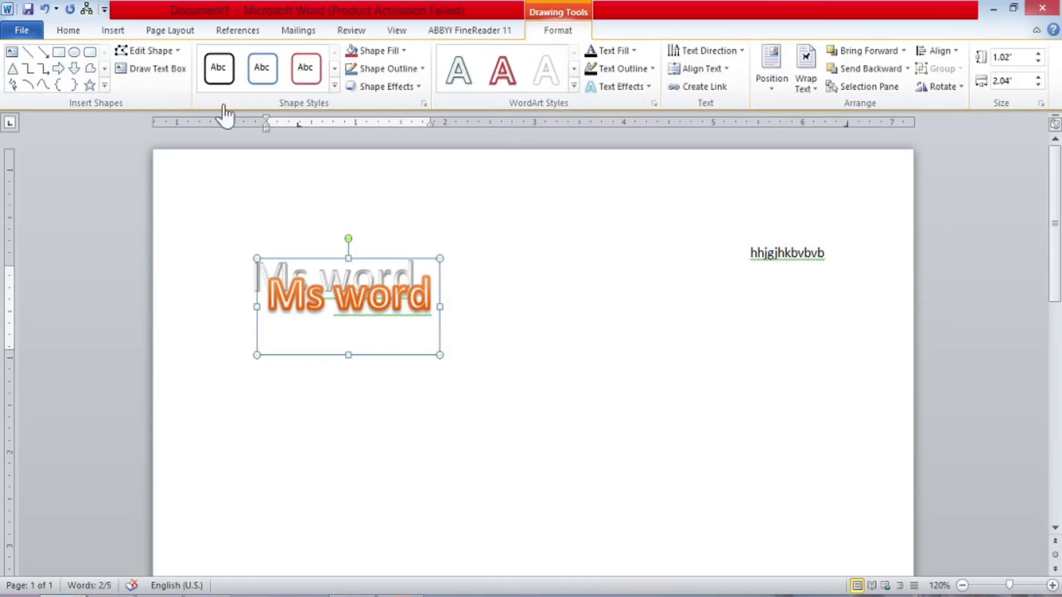
Undo the WordArt edits until both WordArt objects are removed from the page
key("ctrl+z")
key("ctrl+z")
key("ctrl+z")
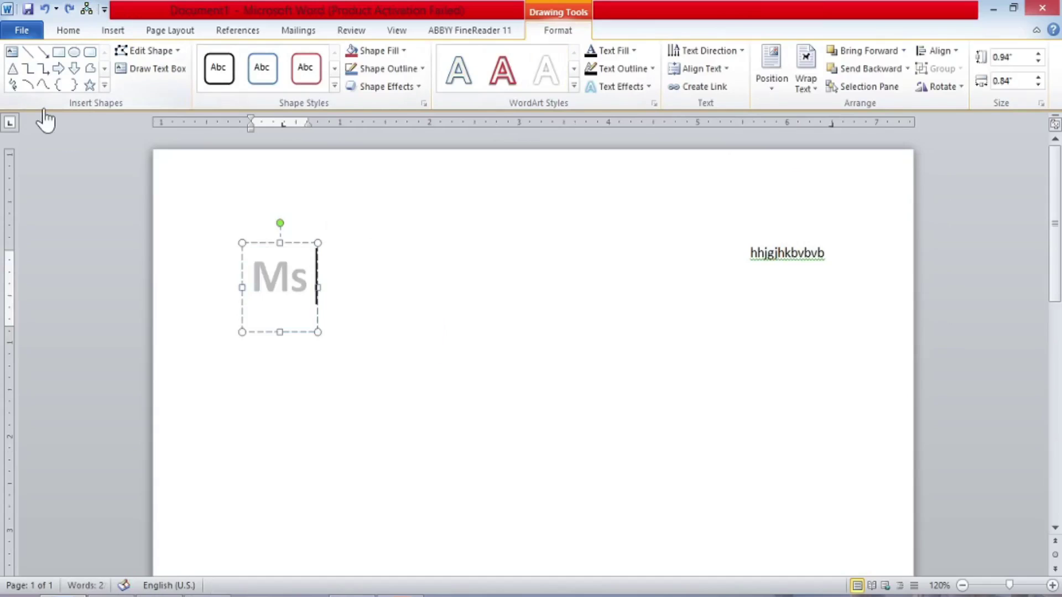
type("You")
key("ctrl+z")
key("ctrl+z")
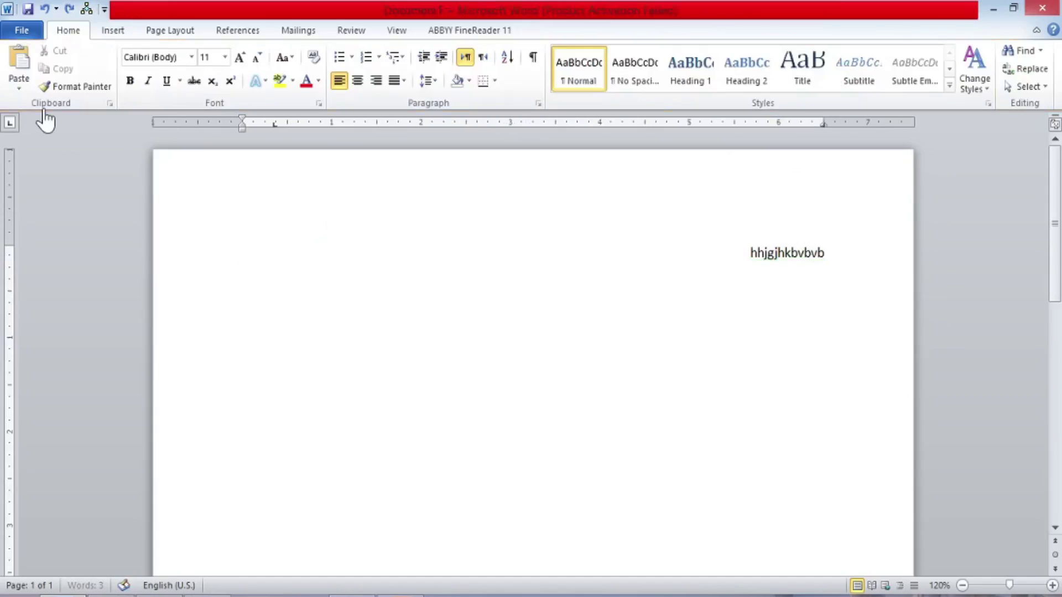
Examine the built-in equations and the symbol options without inserting any
left_click(132, 33)
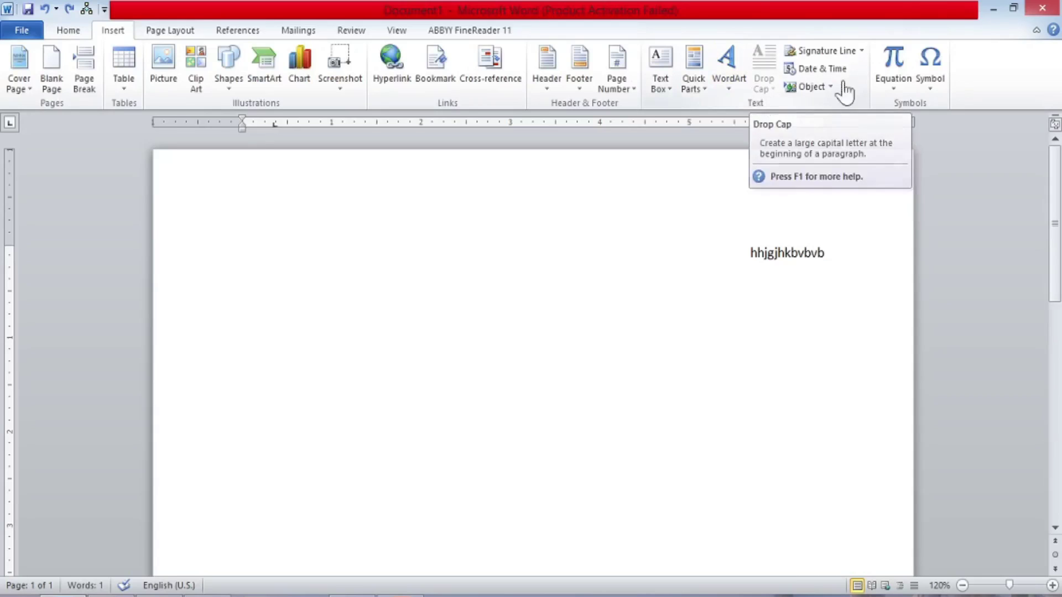
left_click(900, 89)
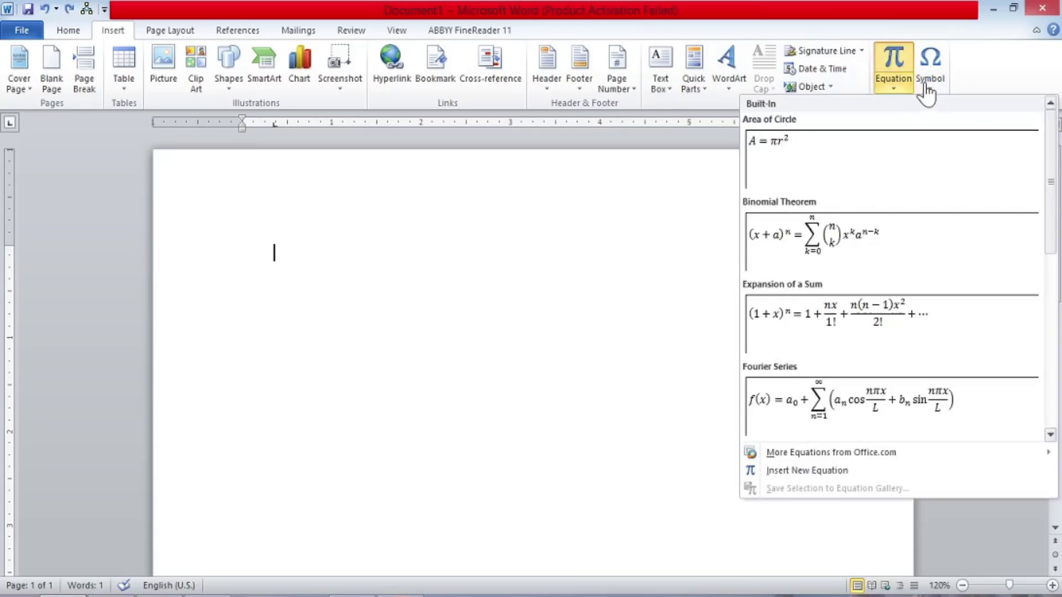
left_click(931, 83)
left_click(934, 89)
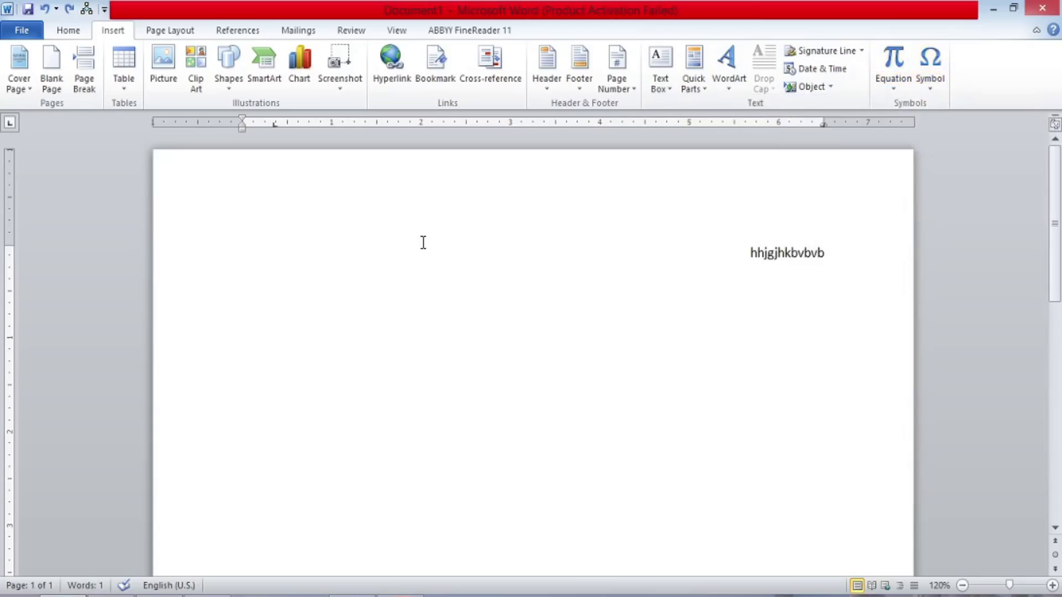
Examine the page orientation, column and page border options without changing them, and bring up the References commands
left_click(162, 34)
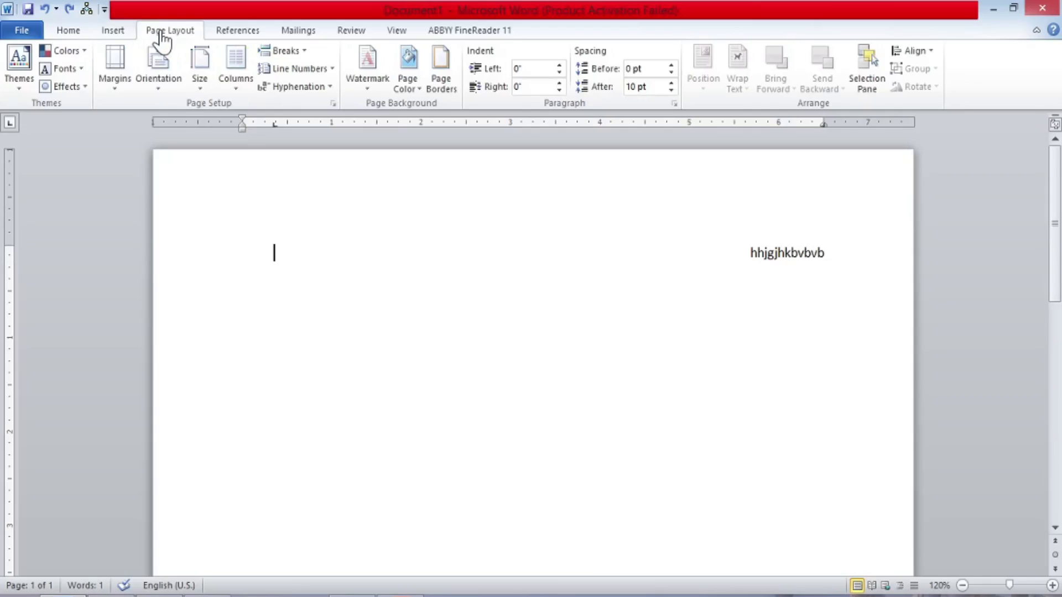
left_click(160, 88)
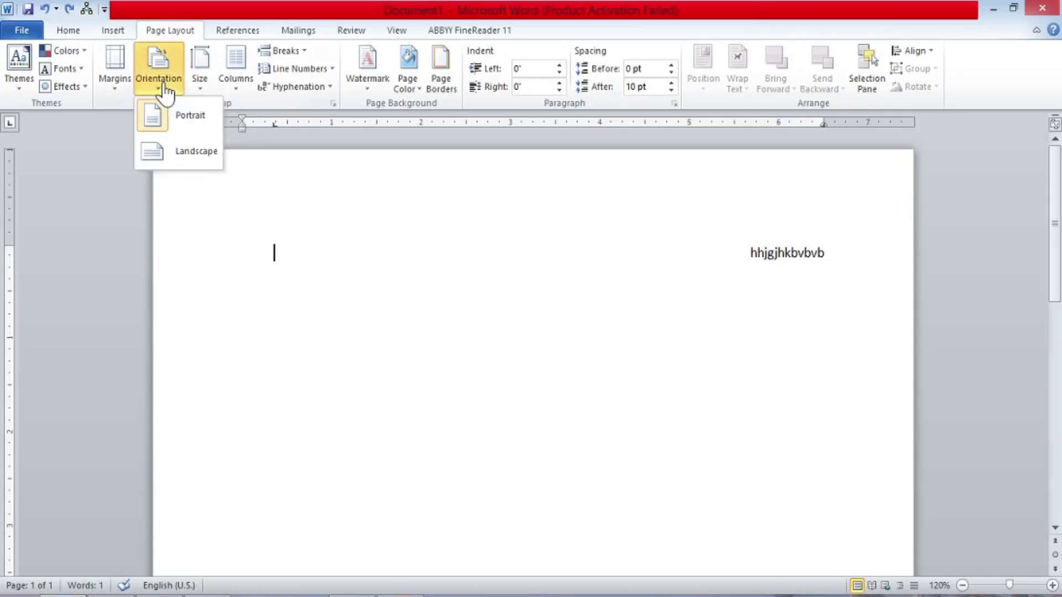
left_click(238, 86)
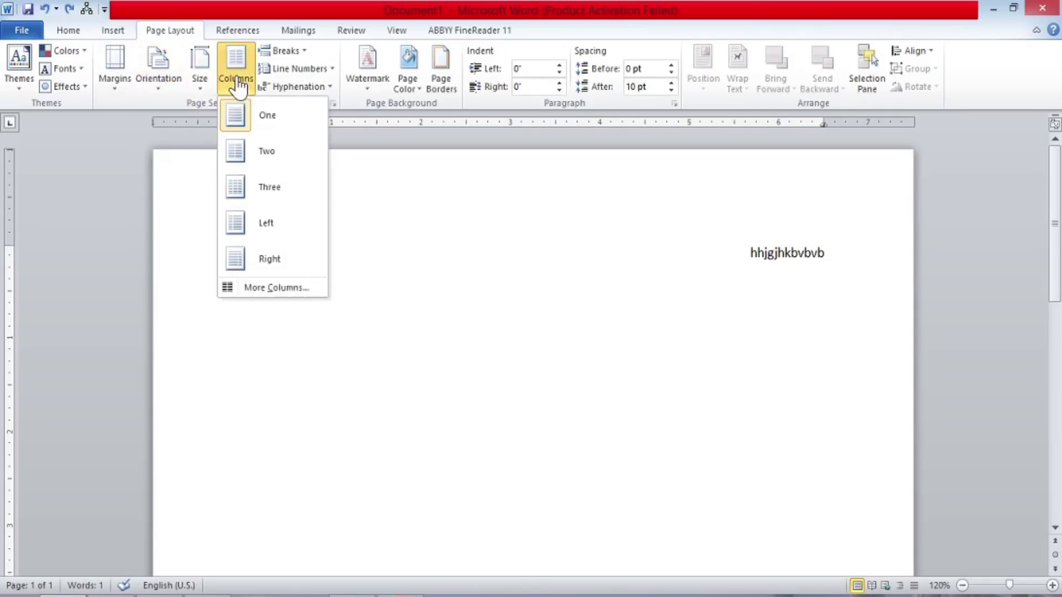
left_click(437, 91)
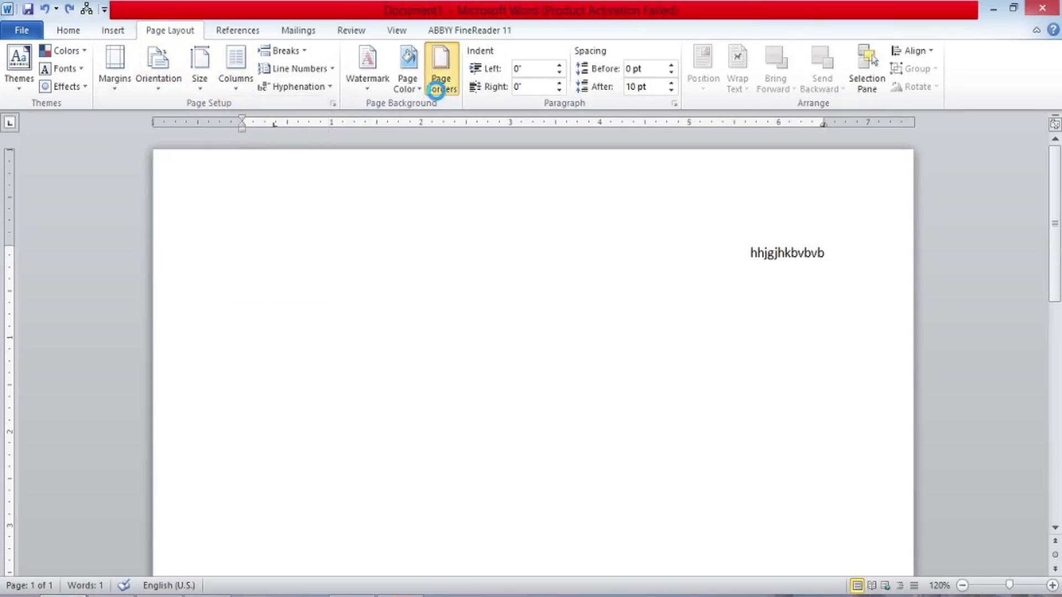
left_click(845, 94)
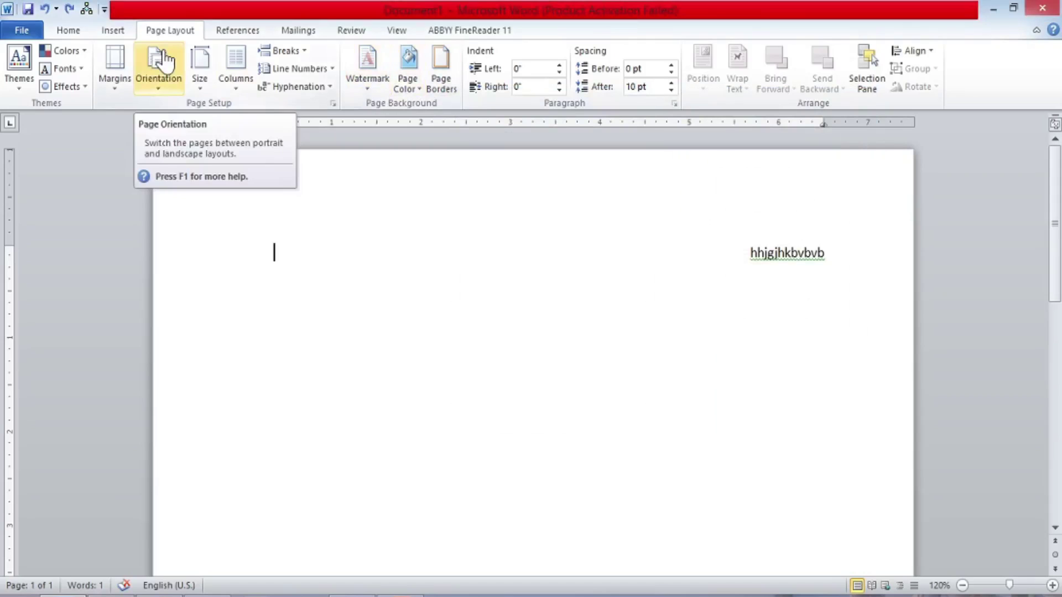
left_click(238, 32)
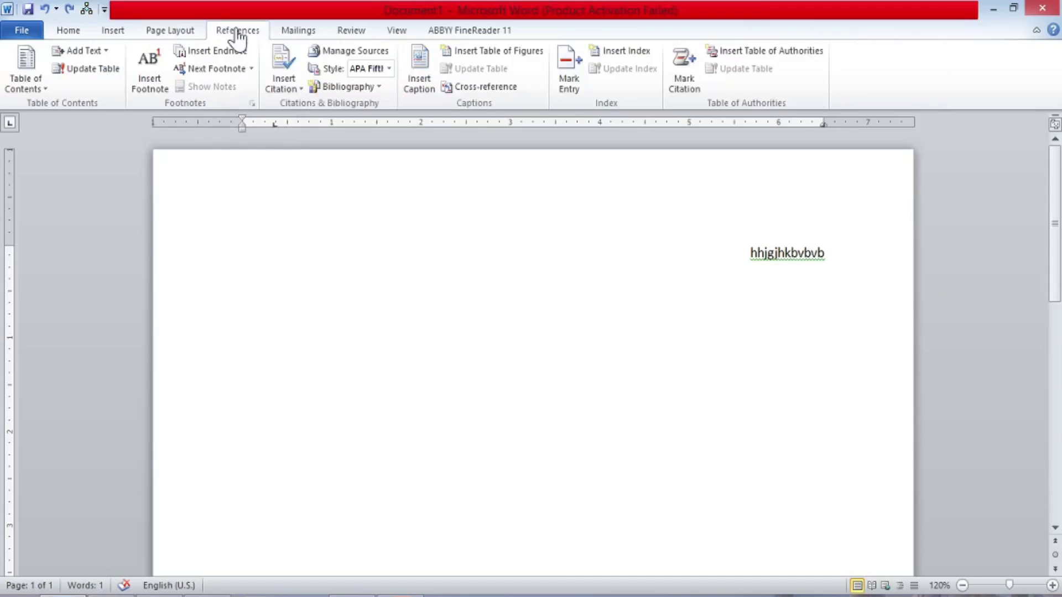